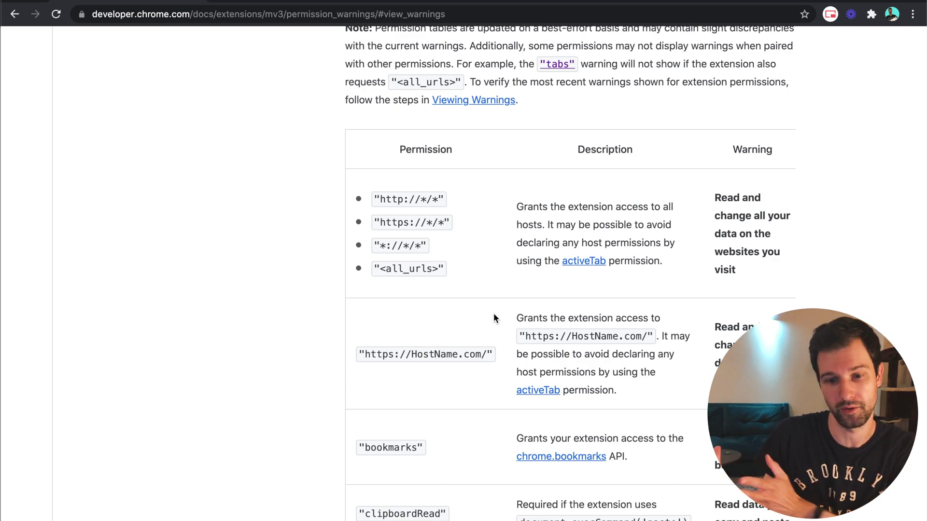
Step: Scroll through the Permissions with warnings table in the Chrome Developers docs
{"action": "scroll", "coordinate": [690, 255], "scroll_direction": "down", "scroll_amount": 3}
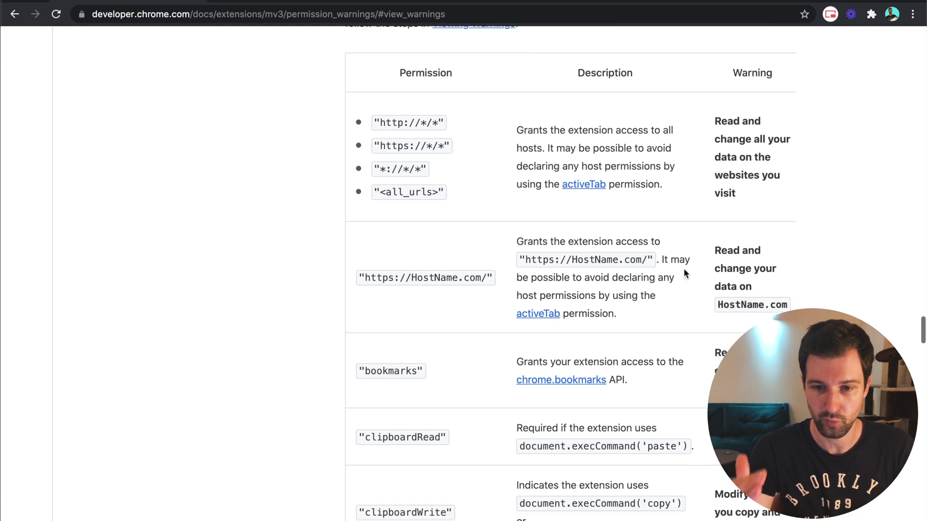
{"action": "scroll", "coordinate": [730, 217], "scroll_direction": "up", "scroll_amount": 2}
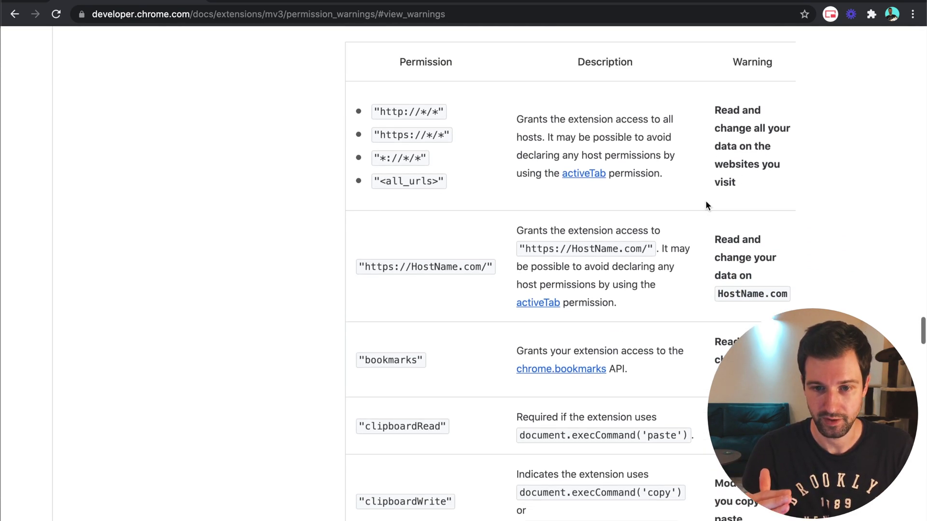
{"action": "scroll", "coordinate": [722, 244], "scroll_direction": "down", "scroll_amount": 6}
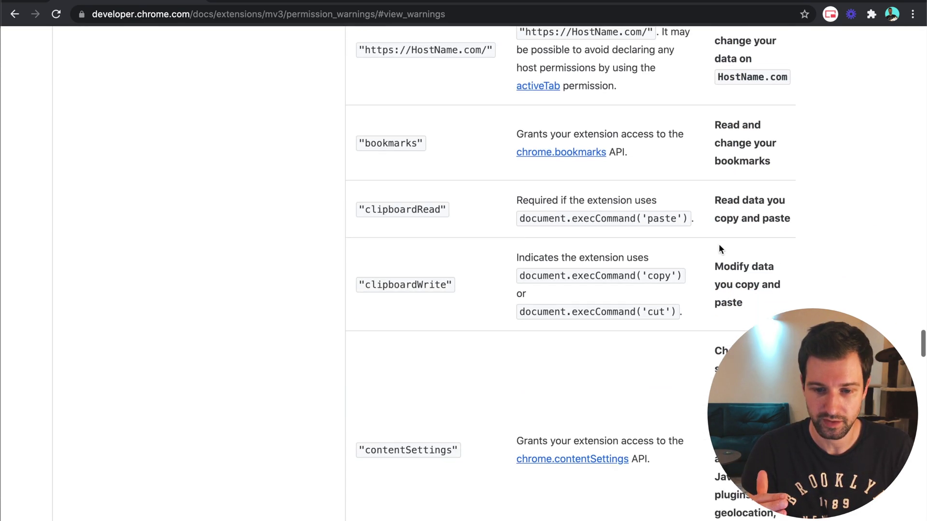
{"action": "scroll", "coordinate": [418, 337], "scroll_direction": "down", "scroll_amount": 3}
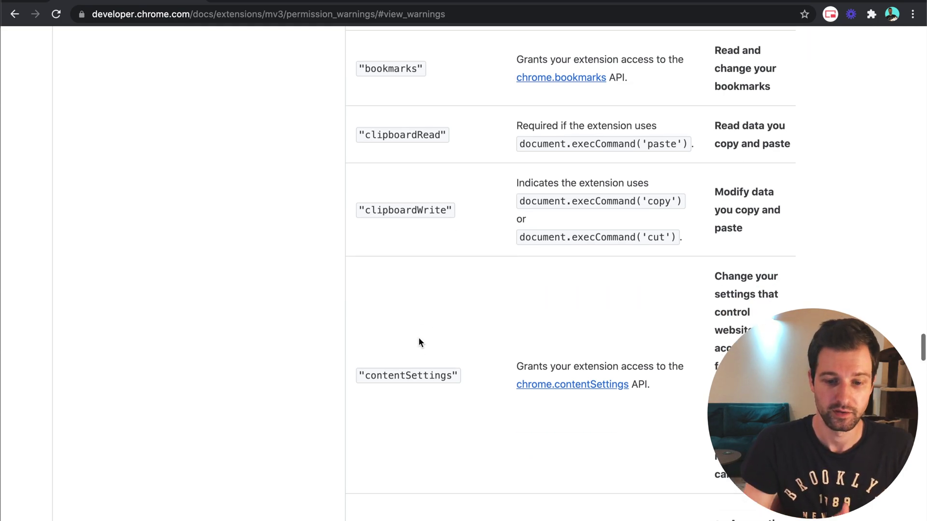
{"action": "scroll", "coordinate": [419, 341], "scroll_direction": "down", "scroll_amount": 3}
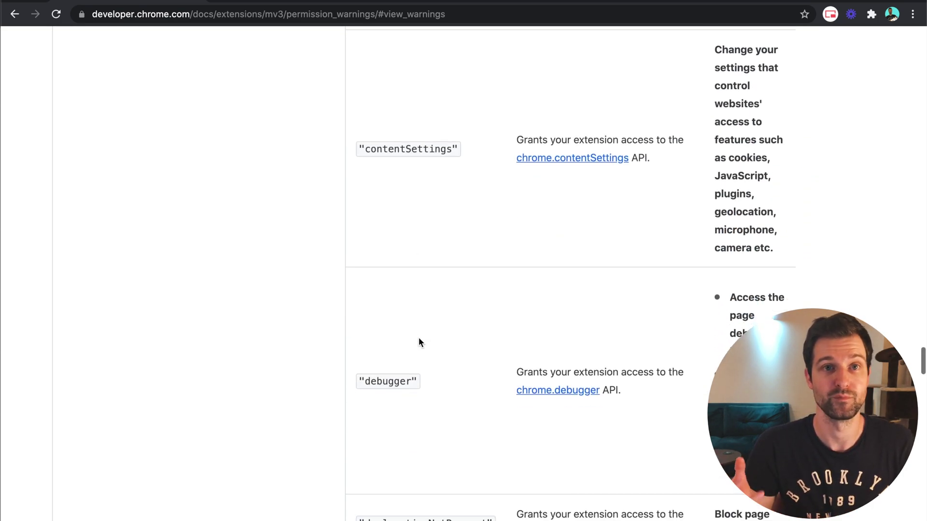
{"action": "scroll", "coordinate": [418, 339], "scroll_direction": "down", "scroll_amount": 4}
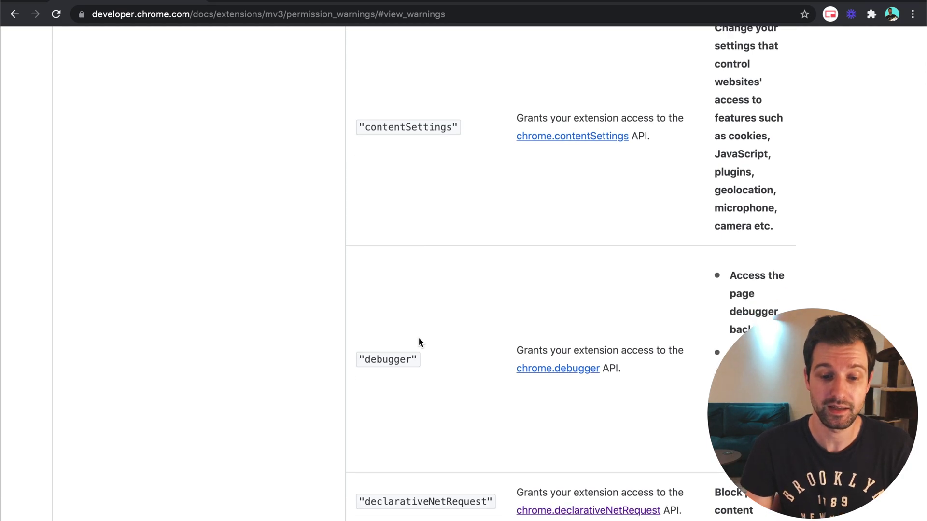
{"action": "scroll", "coordinate": [419, 337], "scroll_direction": "up", "scroll_amount": 15}
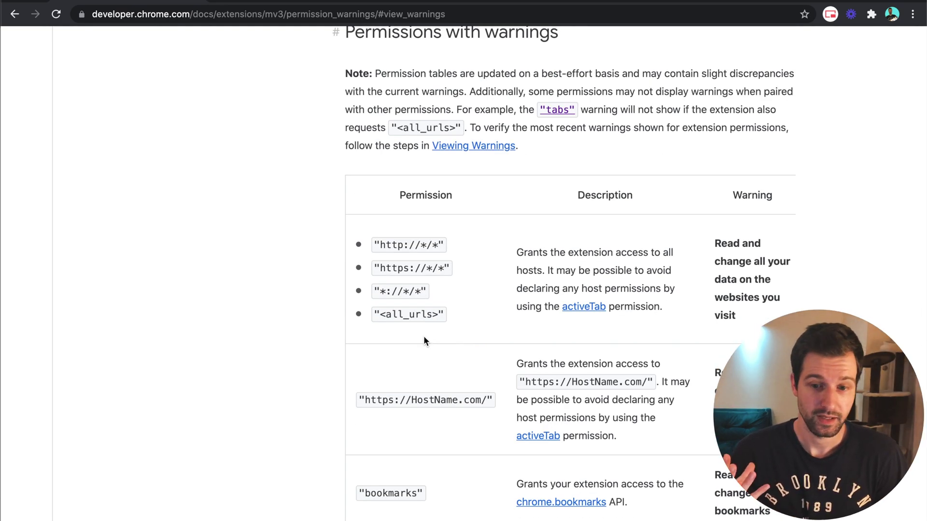
Step: Highlight the all-websites warning text, then bring up manifest.json in Atom
{"action": "left_click_drag", "start_coordinate": [715, 241], "coordinate": [747, 311]}
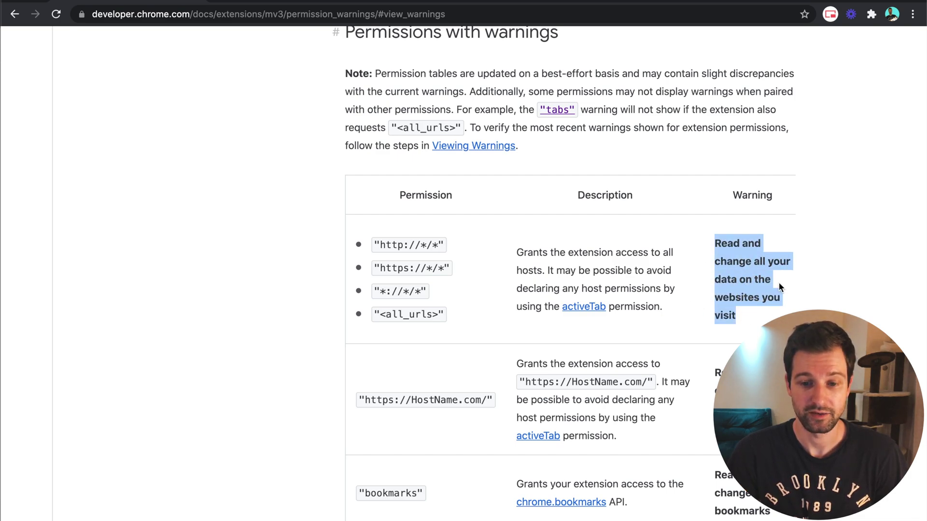
{"action": "left_click", "coordinate": [733, 293]}
{"action": "scroll", "coordinate": [607, 227], "scroll_direction": "up", "scroll_amount": 1}
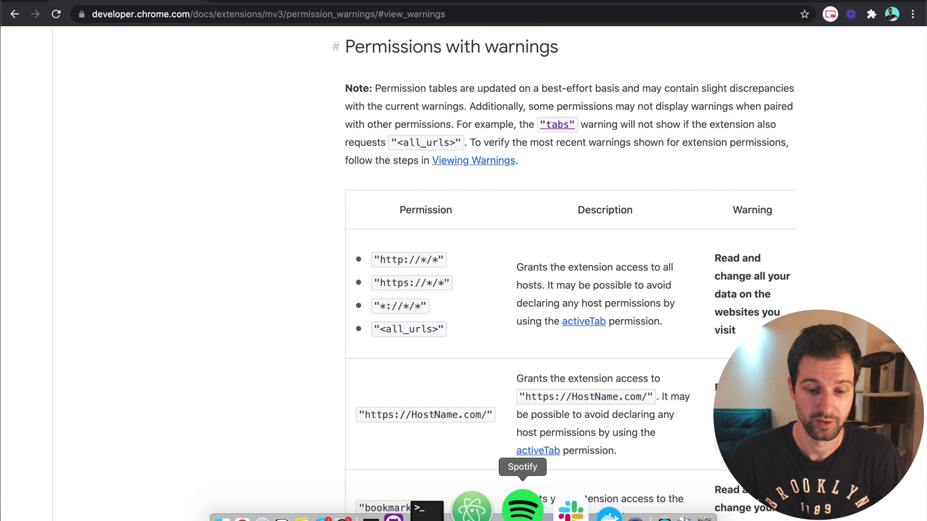
{"action": "left_click", "coordinate": [491, 512]}
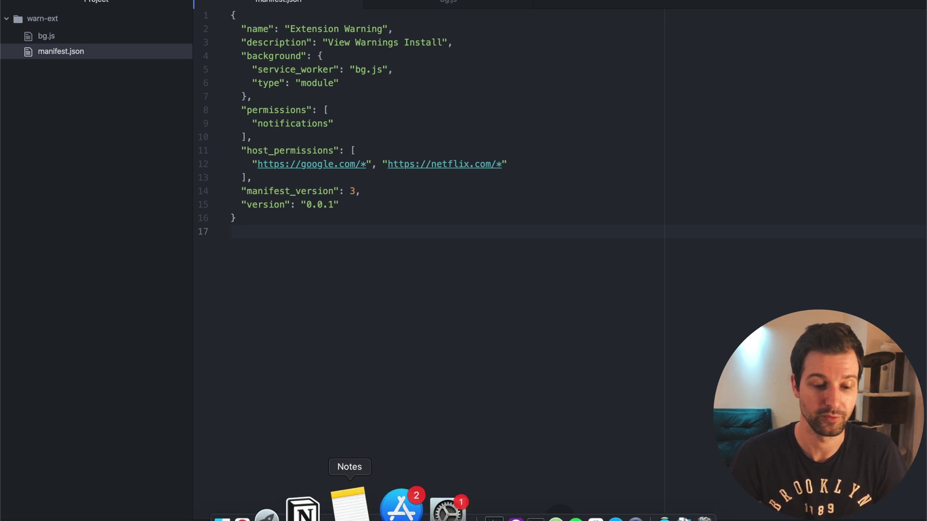
Step: After checking the google.com and netflix.com host_permissions, go back to Chrome
{"action": "left_click", "coordinate": [295, 505]}
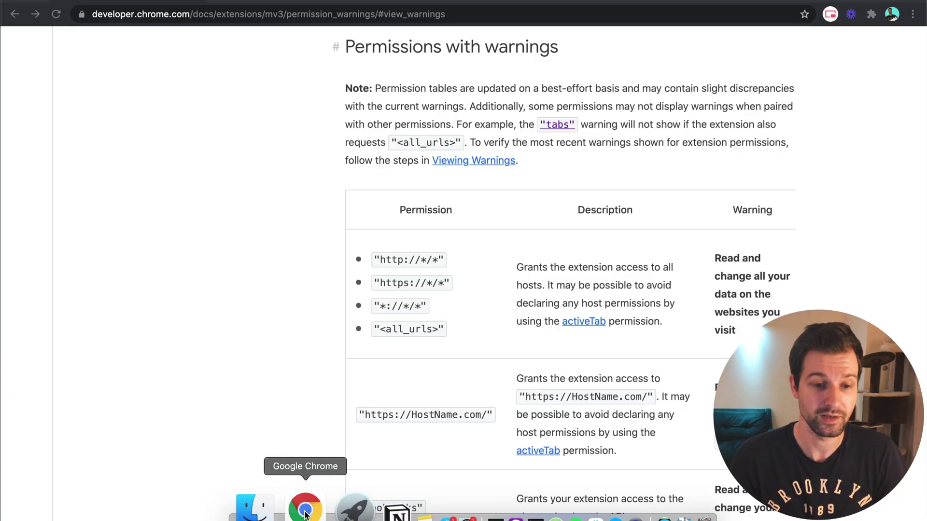
Step: Pack the warn-ext folder from chrome://extensions, creating warn-ext.crx and warn-ext.pem
{"action": "left_click", "coordinate": [249, 3]}
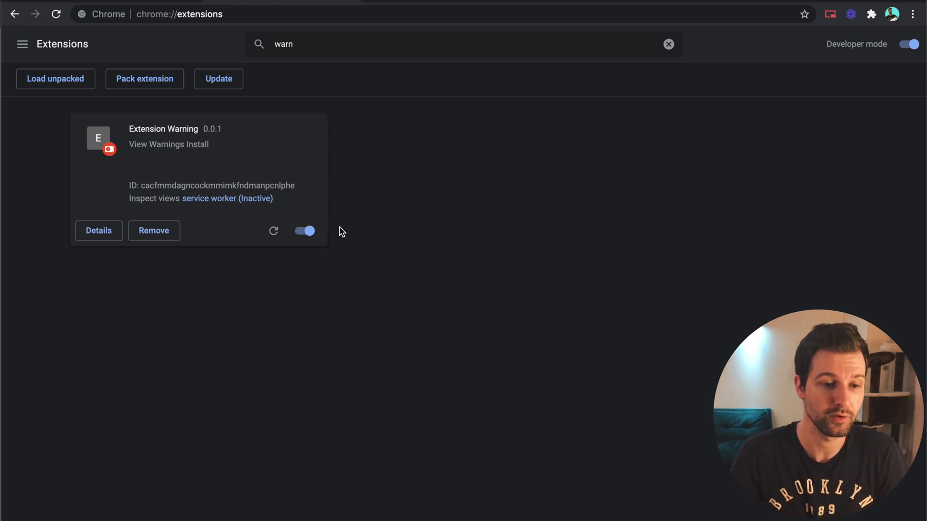
{"action": "left_click", "coordinate": [140, 83]}
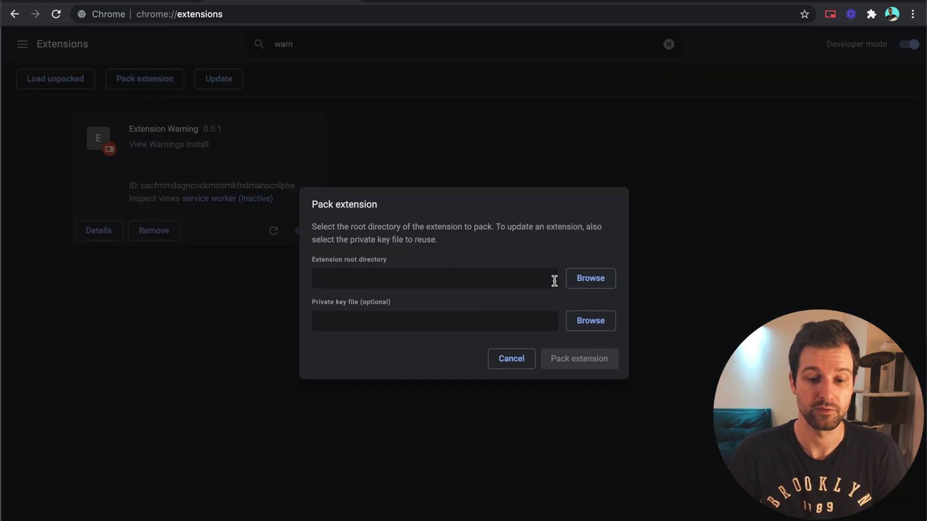
{"action": "left_click", "coordinate": [579, 288]}
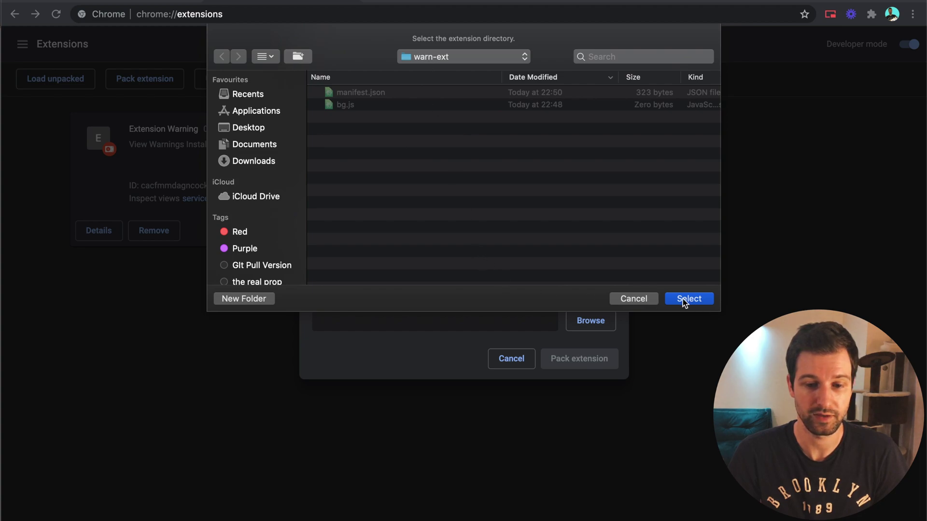
{"action": "left_click", "coordinate": [698, 302]}
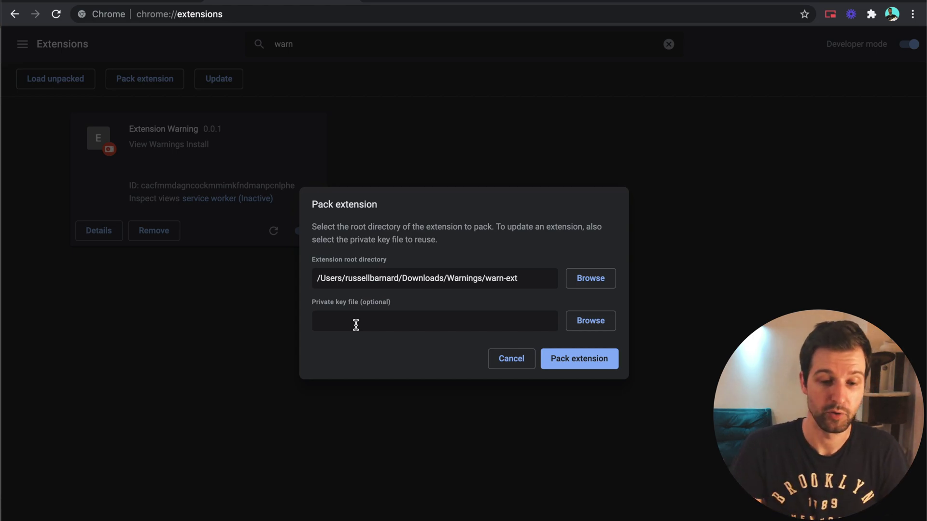
{"action": "left_click", "coordinate": [601, 366]}
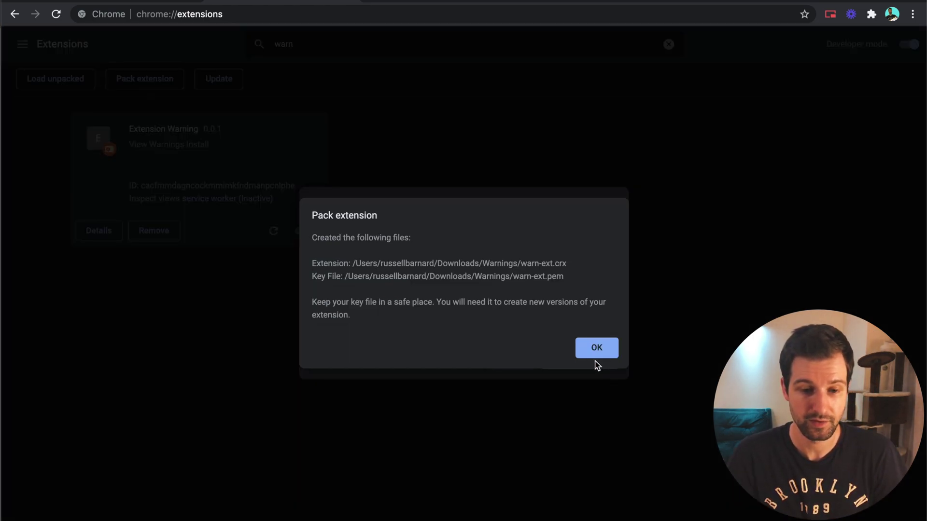
Step: Dismiss the pack summary and browse the warn-ext files in the Finder Warnings folder
{"action": "left_click", "coordinate": [597, 347]}
{"action": "mouse_move", "coordinate": [350, 517]}
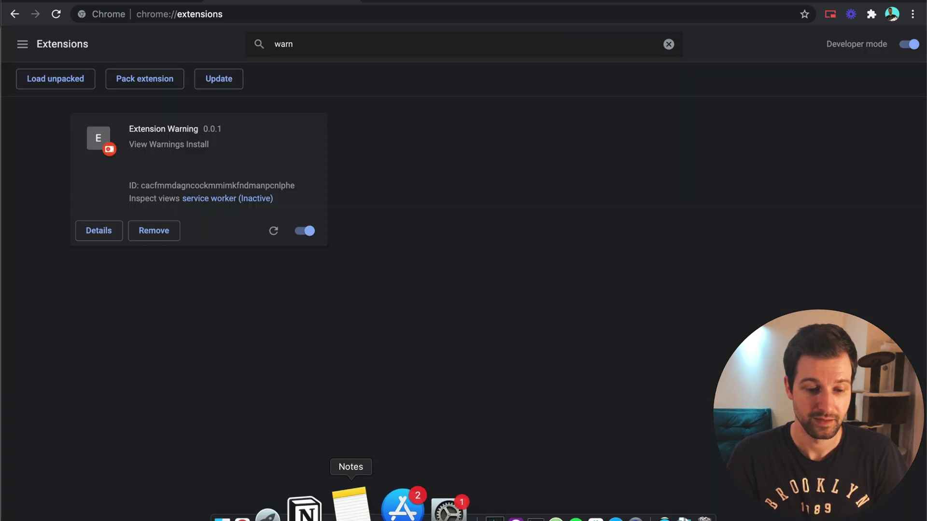
{"action": "left_click", "coordinate": [285, 512]}
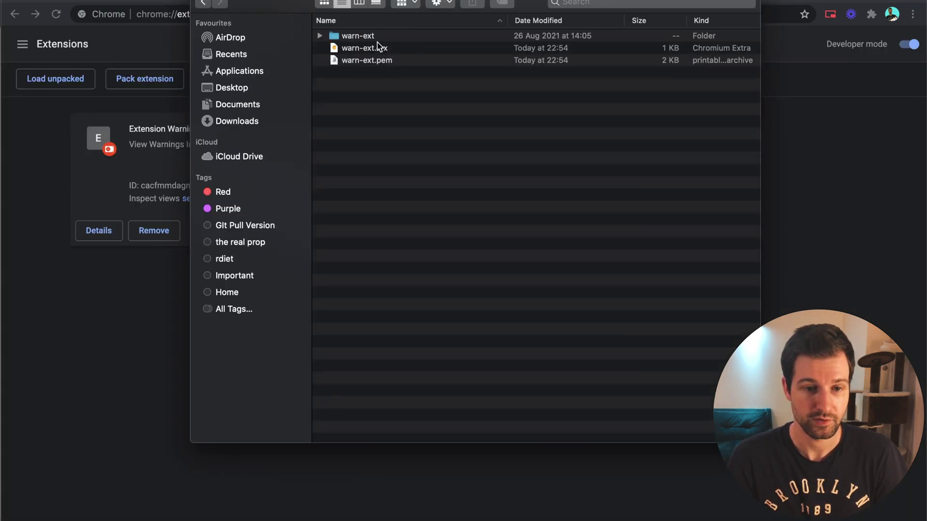
{"action": "left_click", "coordinate": [319, 36]}
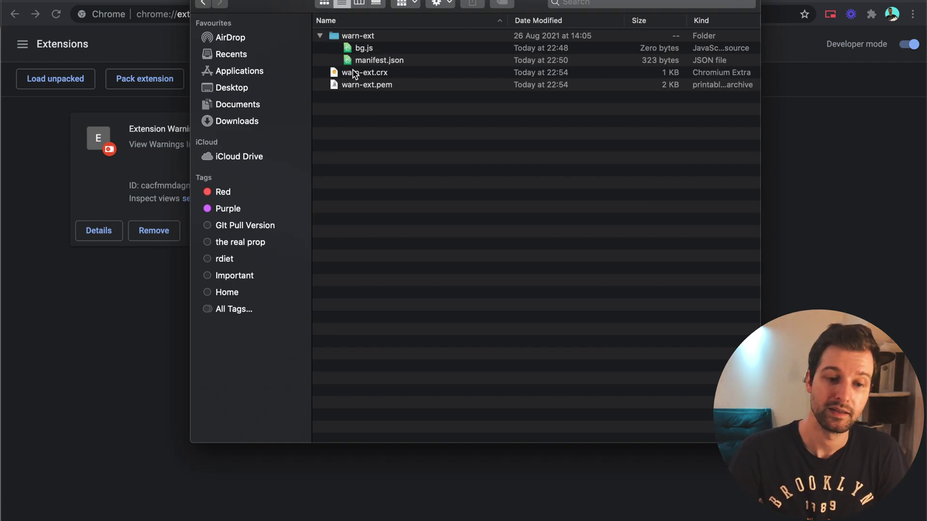
{"action": "left_click", "coordinate": [324, 38]}
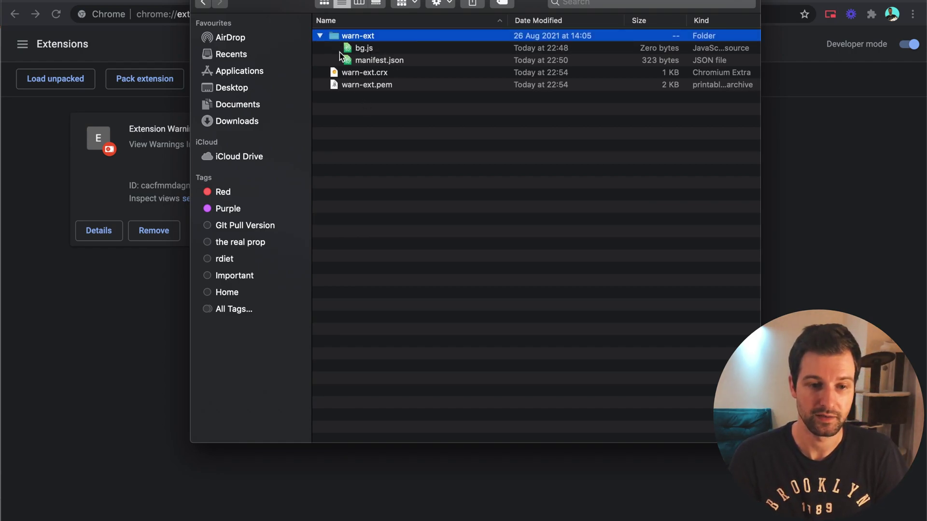
{"action": "left_click", "coordinate": [320, 37]}
Step: Drop warn-ext.crx onto chrome://extensions, review the google.com/netflix.com warning, and cancel
{"action": "left_click", "coordinate": [364, 50]}
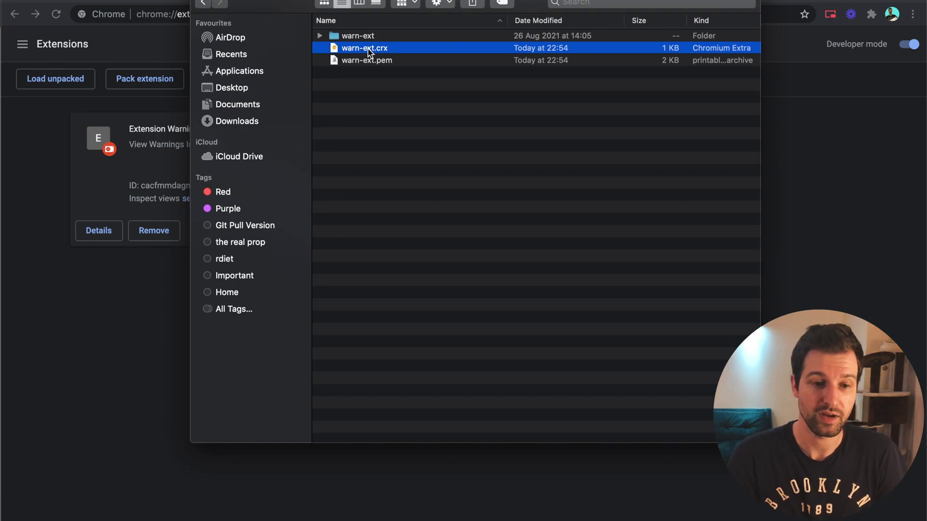
{"action": "left_click_drag", "start_coordinate": [367, 48], "coordinate": [461, 259]}
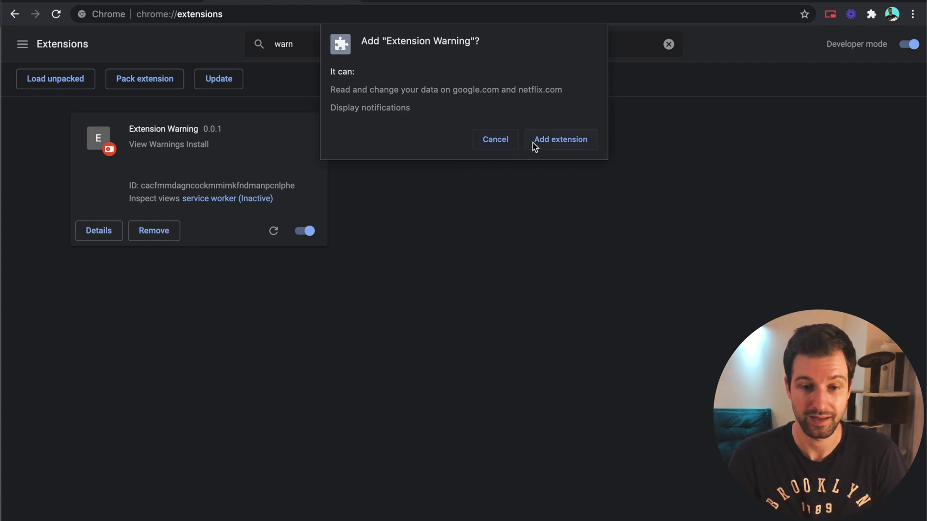
{"action": "left_click", "coordinate": [488, 144]}
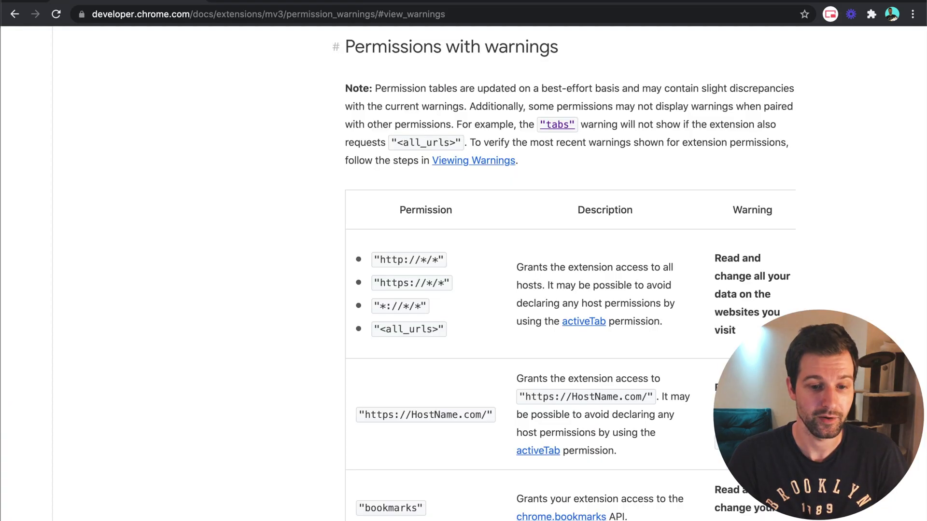
Step: Highlight the <all_urls>, http/https wildcard entries and their all-websites warning text
{"action": "scroll", "coordinate": [571, 296], "scroll_direction": "down", "scroll_amount": 1}
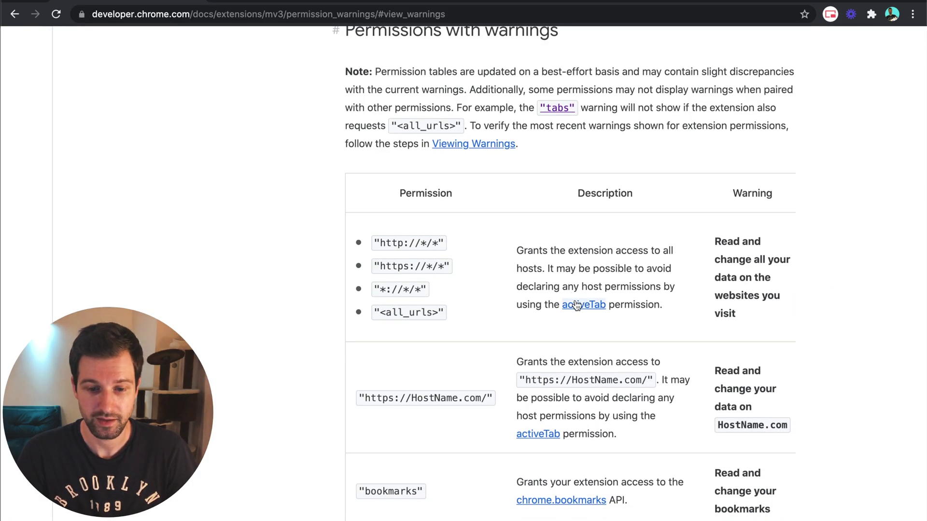
{"action": "scroll", "coordinate": [577, 305], "scroll_direction": "down", "scroll_amount": 1}
{"action": "left_click_drag", "start_coordinate": [714, 340], "coordinate": [744, 397]}
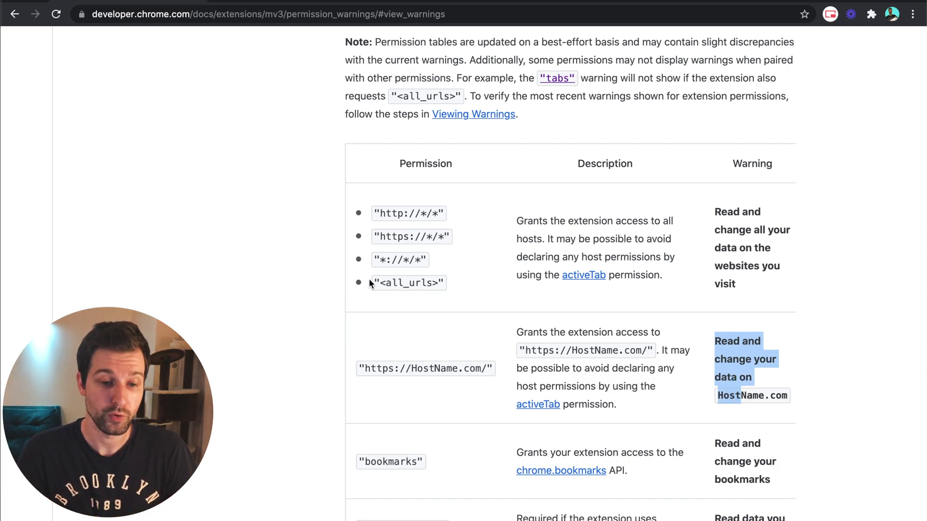
{"action": "left_click_drag", "start_coordinate": [368, 282], "coordinate": [438, 282]}
{"action": "left_click_drag", "start_coordinate": [375, 210], "coordinate": [423, 245]}
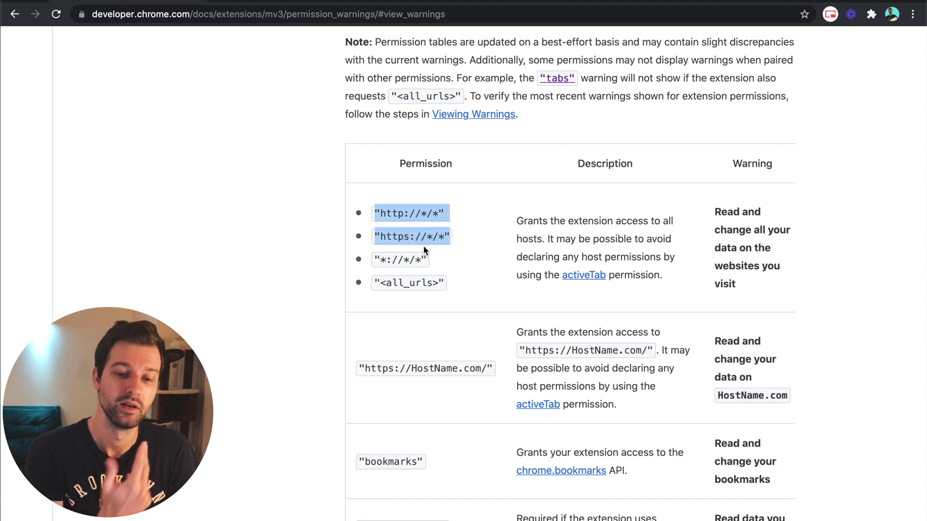
{"action": "left_click", "coordinate": [406, 236]}
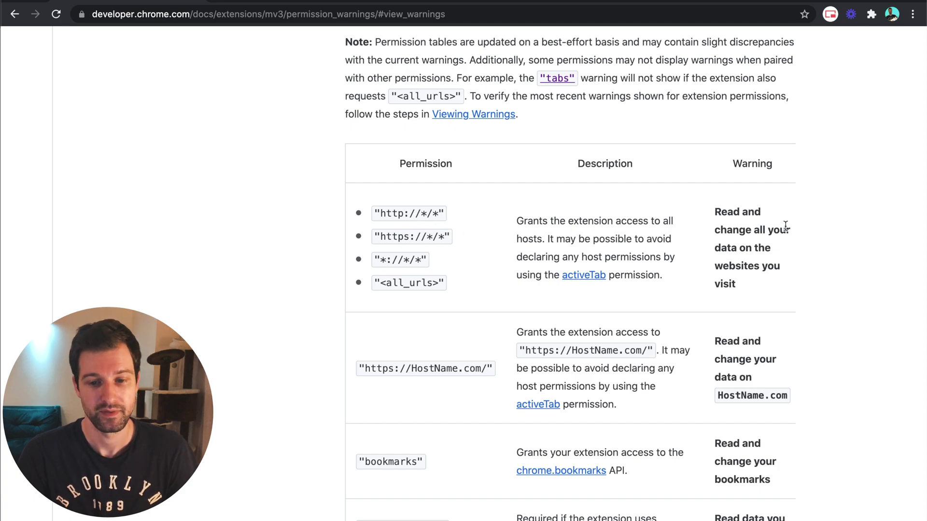
{"action": "left_click_drag", "start_coordinate": [717, 210], "coordinate": [743, 302]}
{"action": "left_click", "coordinate": [727, 391]}
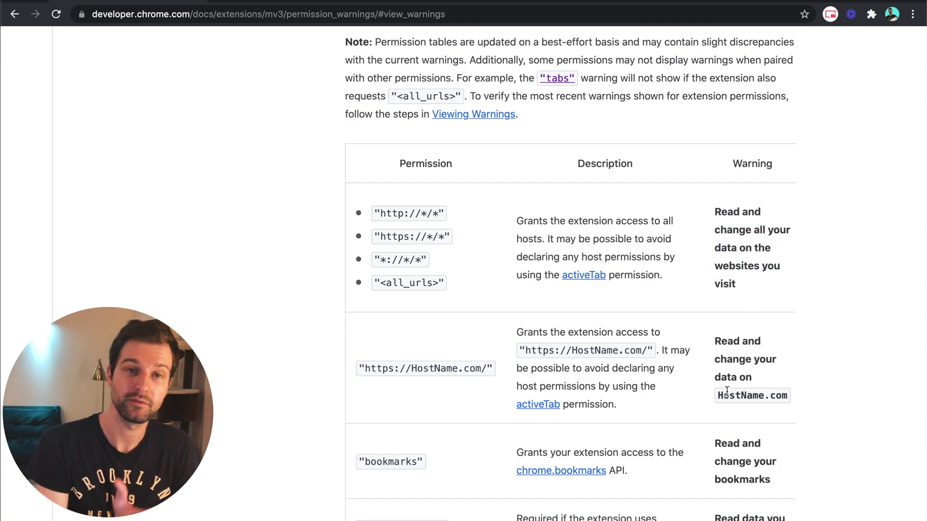
Step: Scroll down to the notifications row, then return to the extensions tab filtered for 'warn'
{"action": "scroll", "coordinate": [657, 409], "scroll_direction": "down", "scroll_amount": 15}
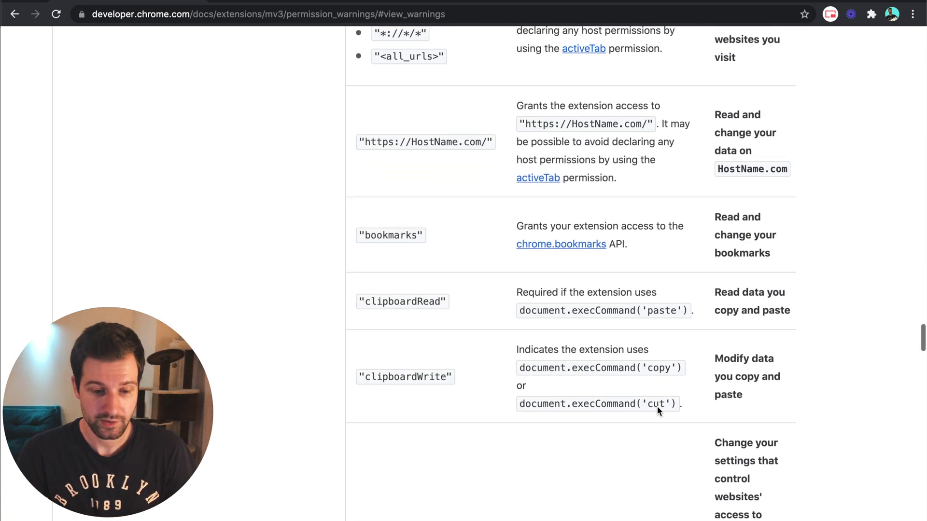
{"action": "scroll", "coordinate": [657, 410], "scroll_direction": "down", "scroll_amount": 8}
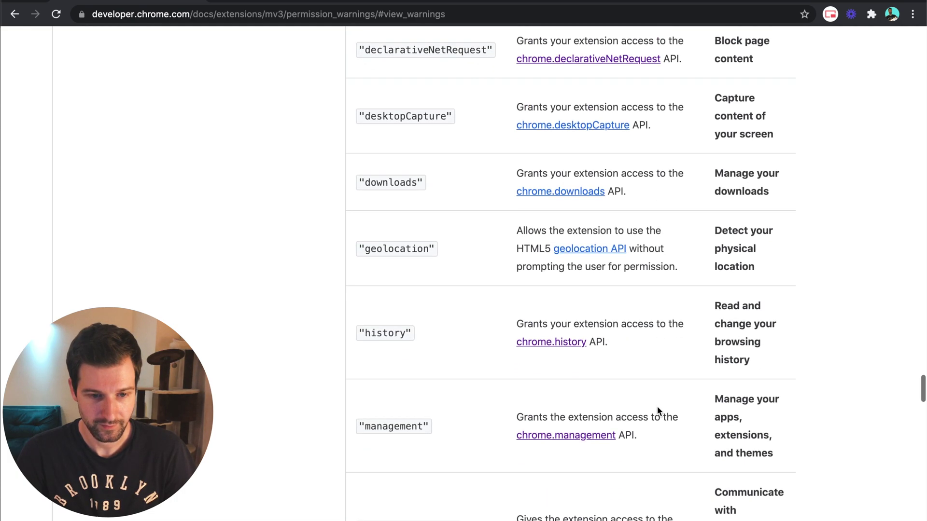
{"action": "scroll", "coordinate": [657, 410], "scroll_direction": "down", "scroll_amount": 6}
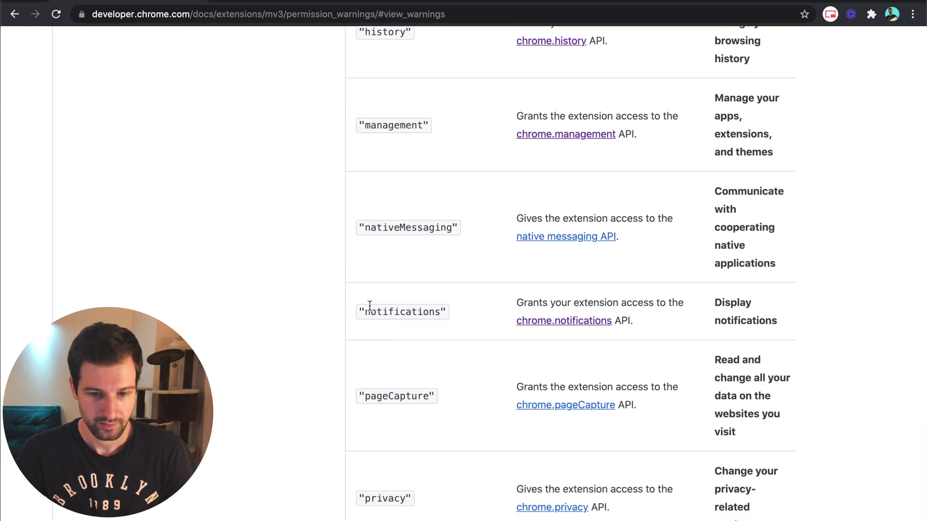
{"action": "left_click_drag", "start_coordinate": [362, 309], "coordinate": [778, 320]}
{"action": "left_click", "coordinate": [738, 316]}
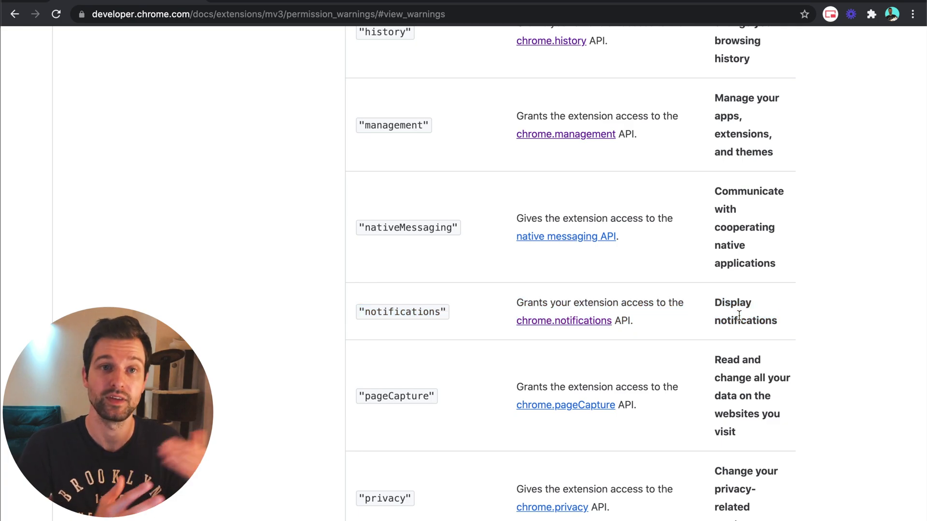
{"action": "scroll", "coordinate": [593, 280], "scroll_direction": "right", "scroll_amount": 1}
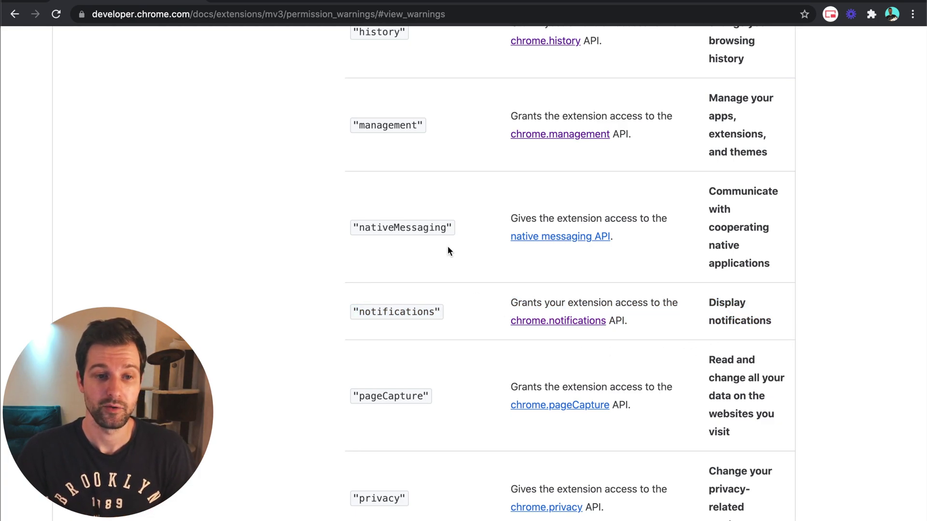
{"action": "key", "text": "ctrl+Tab"}
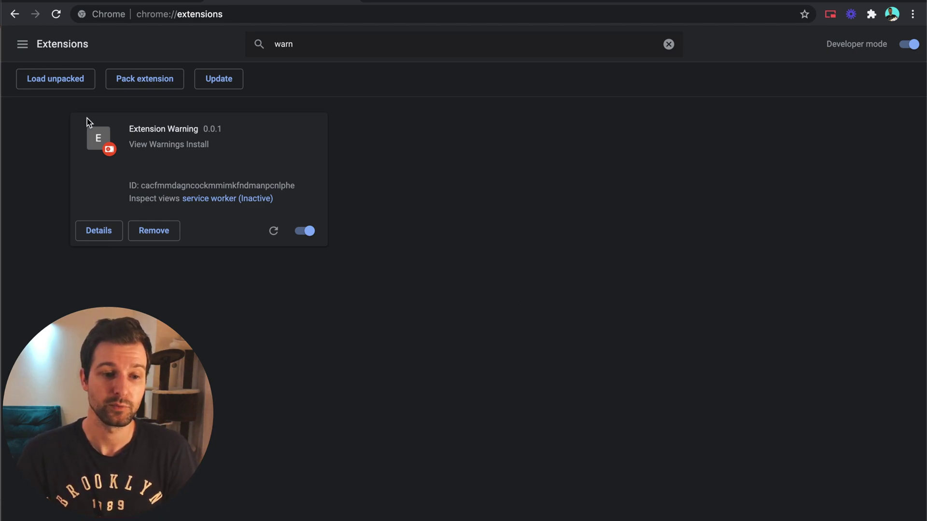
Step: Open the Pack extension dialog, then cancel it without packing
{"action": "left_click", "coordinate": [145, 81]}
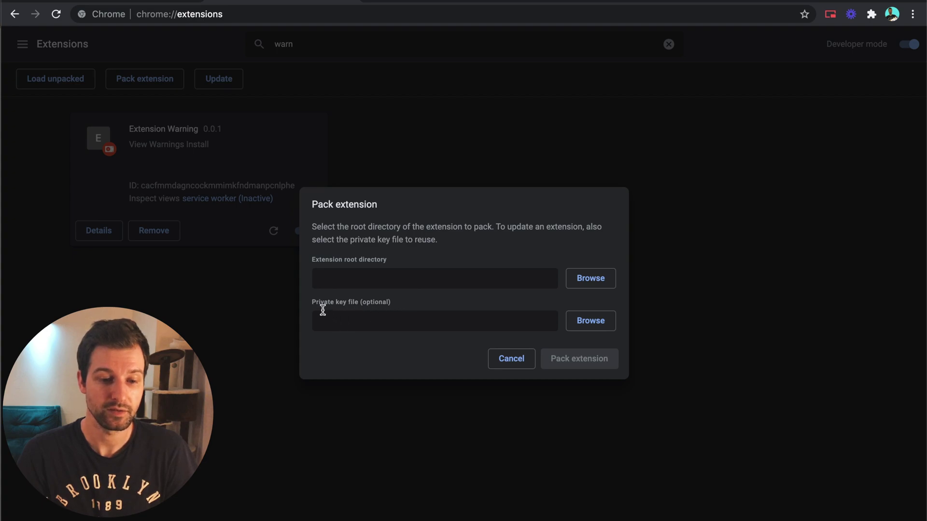
{"action": "left_click_drag", "start_coordinate": [321, 302], "coordinate": [403, 305]}
{"action": "left_click", "coordinate": [404, 305]}
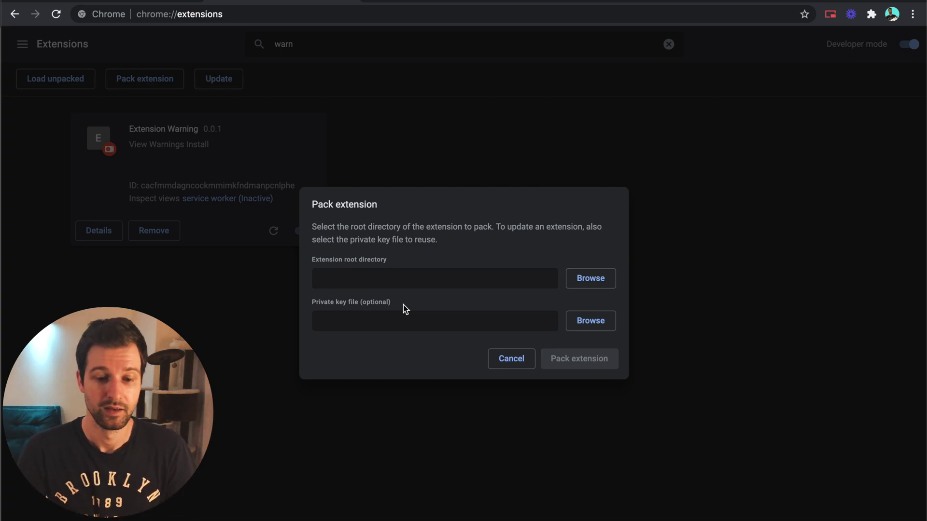
{"action": "left_click", "coordinate": [511, 359]}
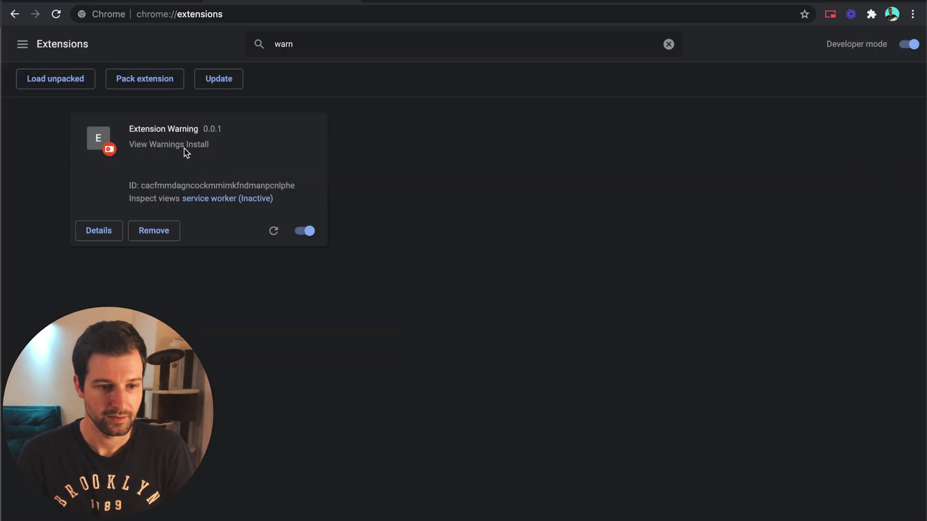
Step: Install warn-ext.crx from Finder as a second, disabled Extension Warning, then switch to Atom
{"action": "mouse_move", "coordinate": [321, 507]}
{"action": "left_click", "coordinate": [285, 509]}
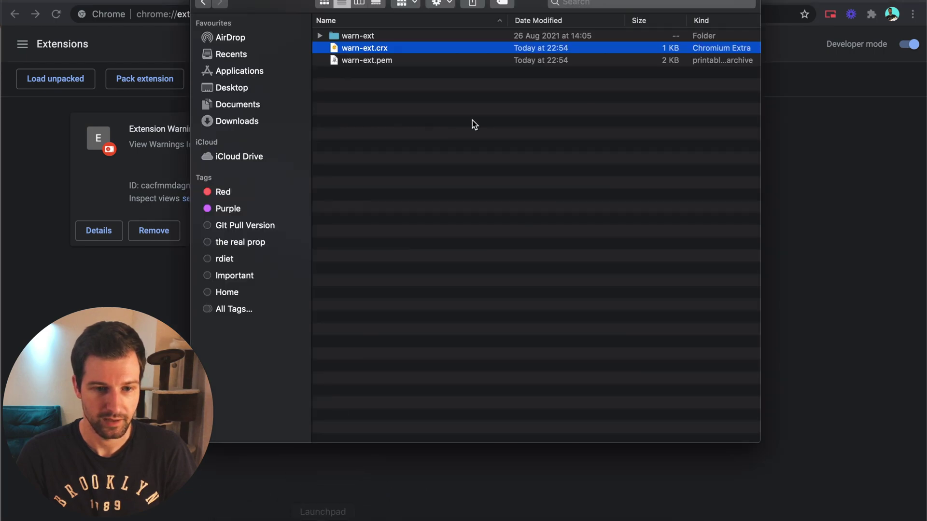
{"action": "left_click_drag", "start_coordinate": [381, 50], "coordinate": [415, 241]}
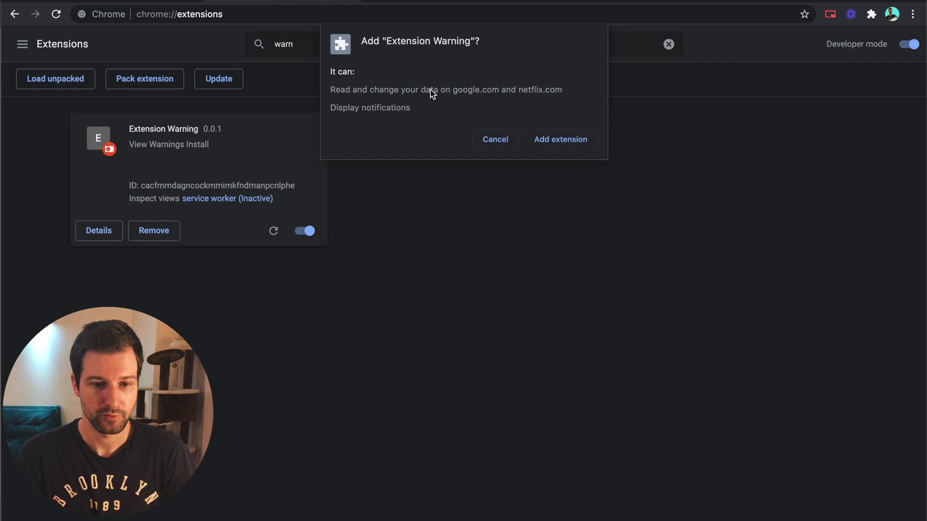
{"action": "left_click", "coordinate": [547, 142]}
{"action": "mouse_move", "coordinate": [495, 507]}
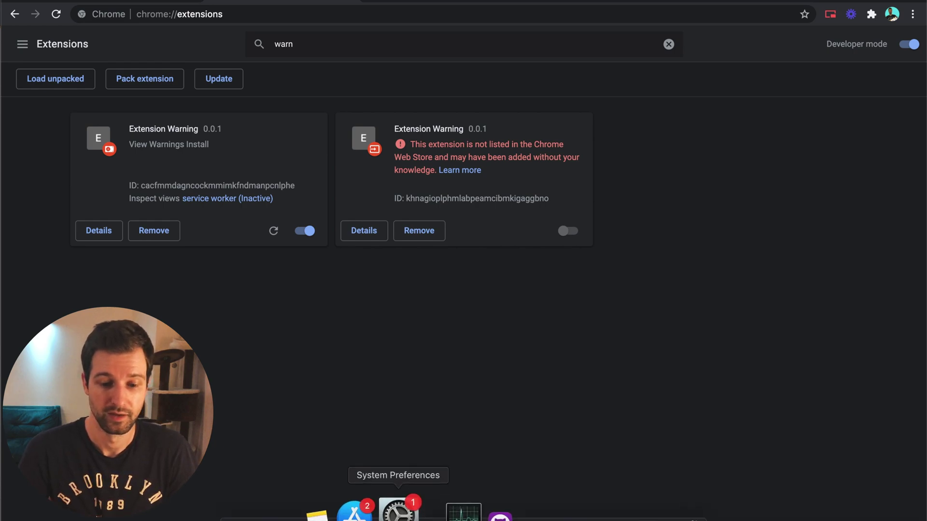
{"action": "left_click", "coordinate": [491, 506]}
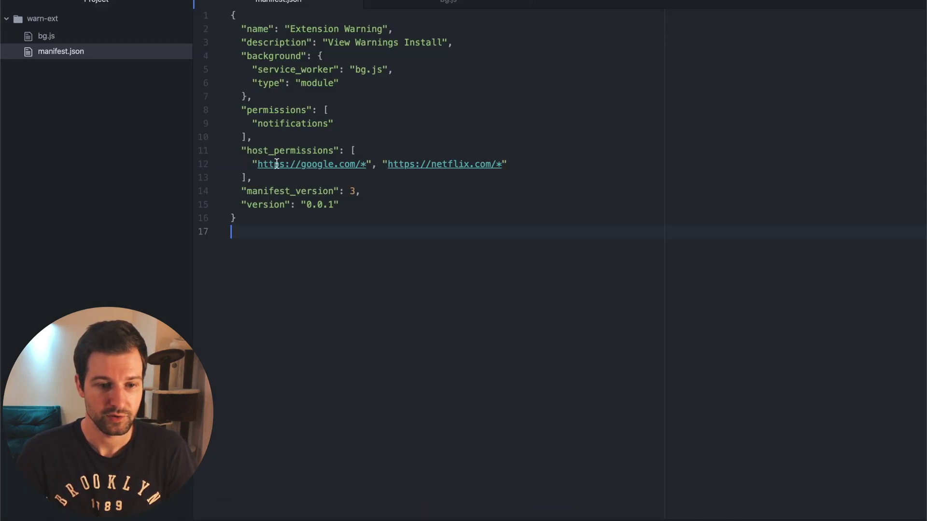
Step: Replace the google.com and netflix.com host permissions with "<all_urls>" and set version to 0.0.2
{"action": "left_click_drag", "start_coordinate": [257, 164], "coordinate": [500, 163]}
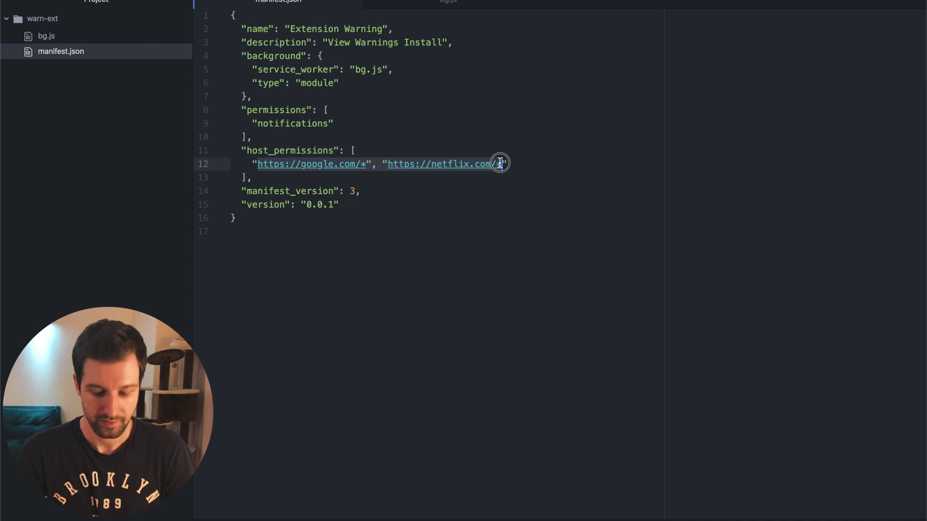
{"action": "type", "text": "<all_url"}
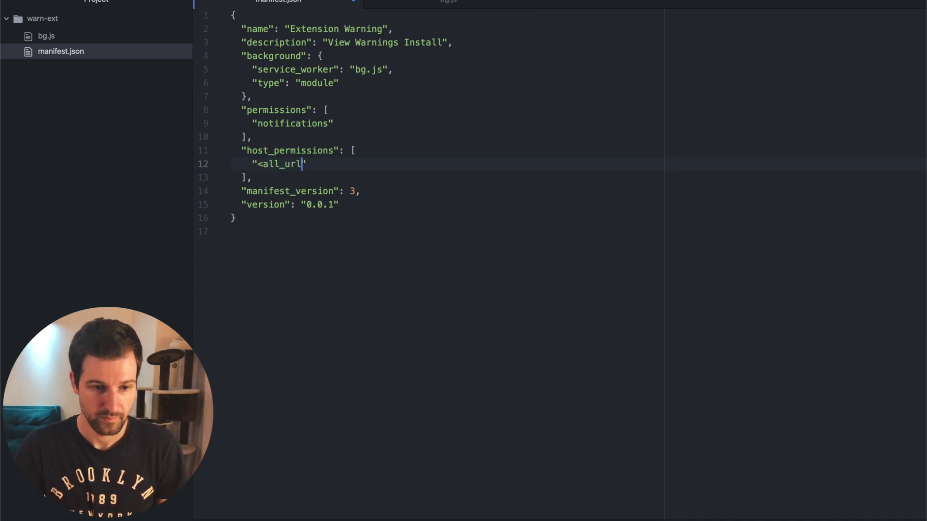
{"action": "type", "text": "s>"}
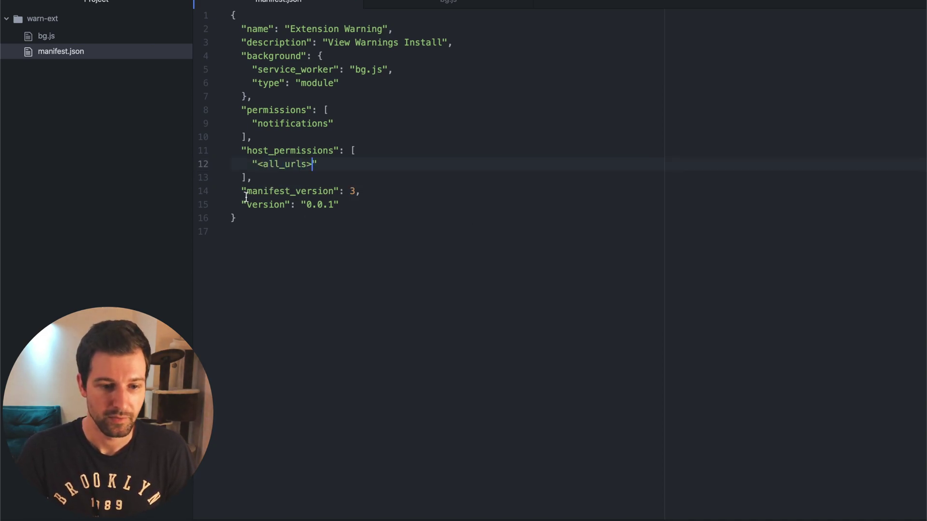
{"action": "left_click", "coordinate": [335, 206]}
{"action": "key", "text": "BackSpace"}
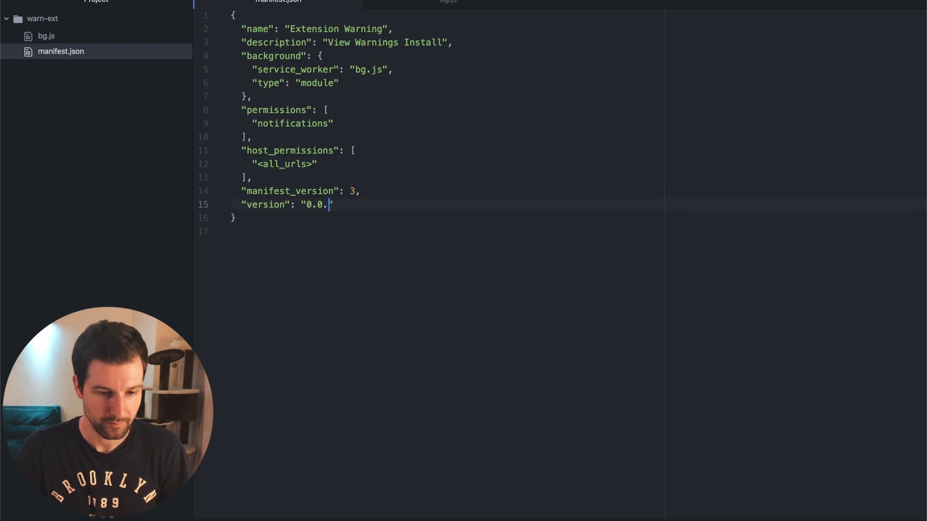
{"action": "type", "text": "2"}
{"action": "key", "text": "super+a"}
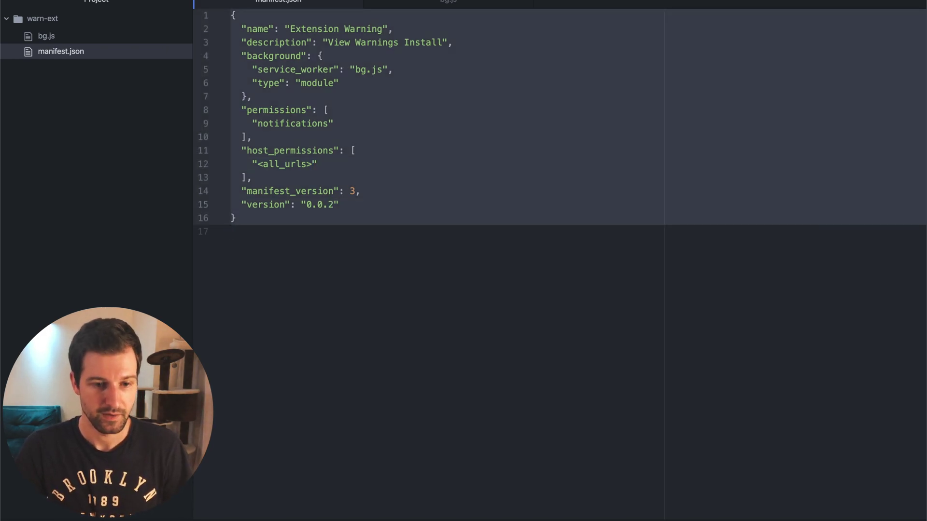
{"action": "left_click", "coordinate": [376, 300]}
{"action": "mouse_move", "coordinate": [305, 513]}
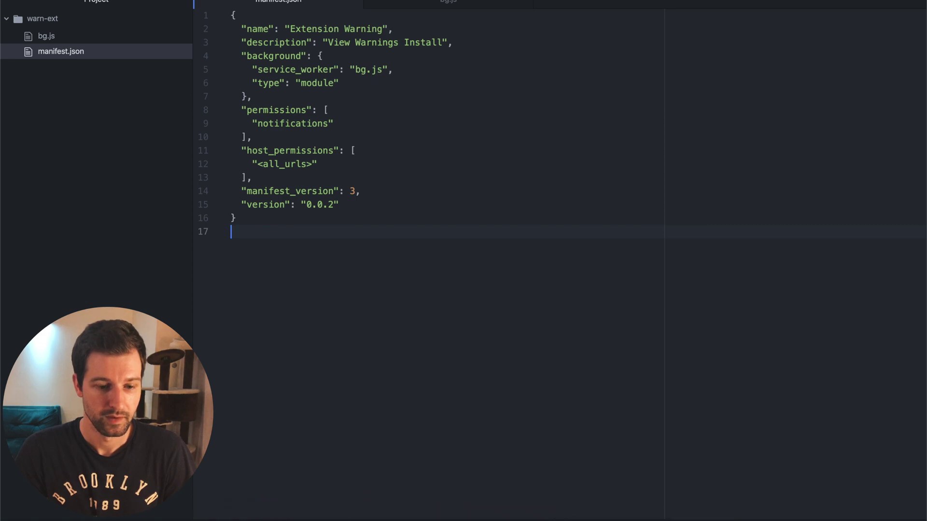
Step: Start packing the updated extension with warn-ext as the root directory
{"action": "left_click", "coordinate": [313, 507]}
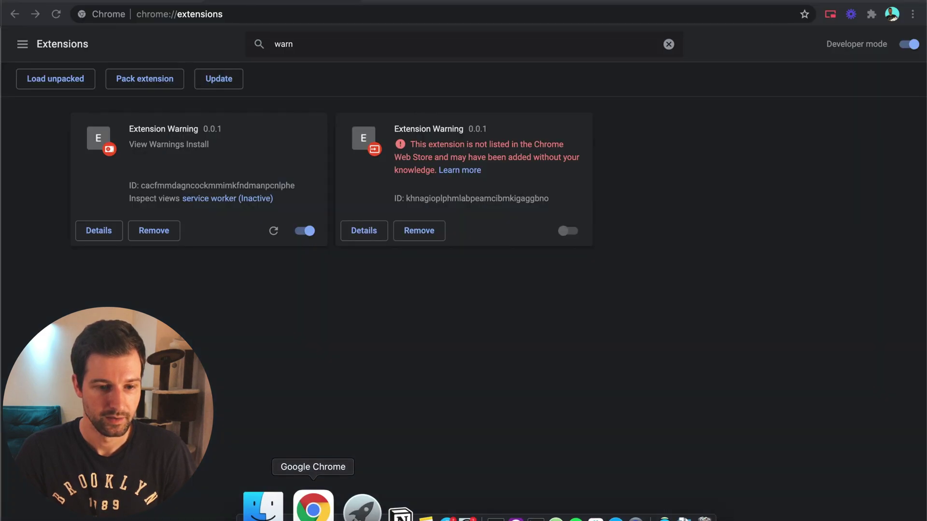
{"action": "left_click", "coordinate": [151, 80]}
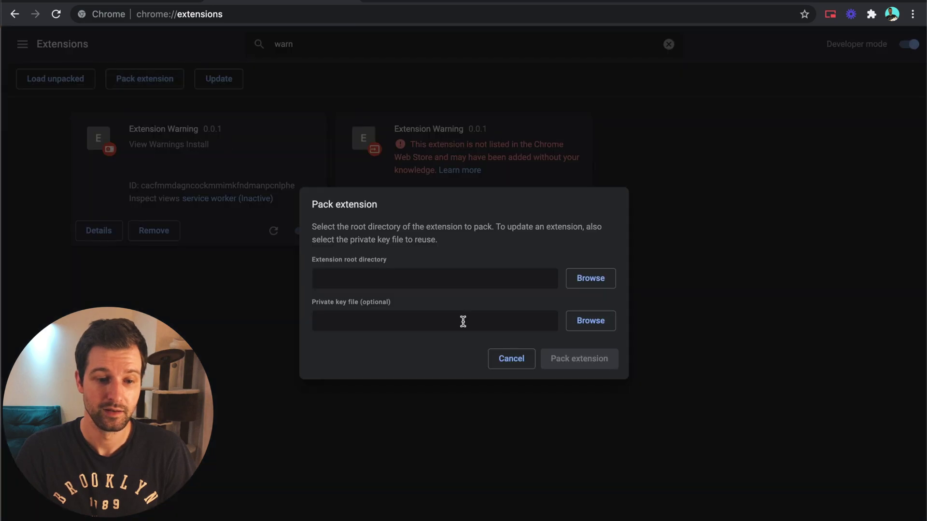
{"action": "left_click", "coordinate": [593, 283]}
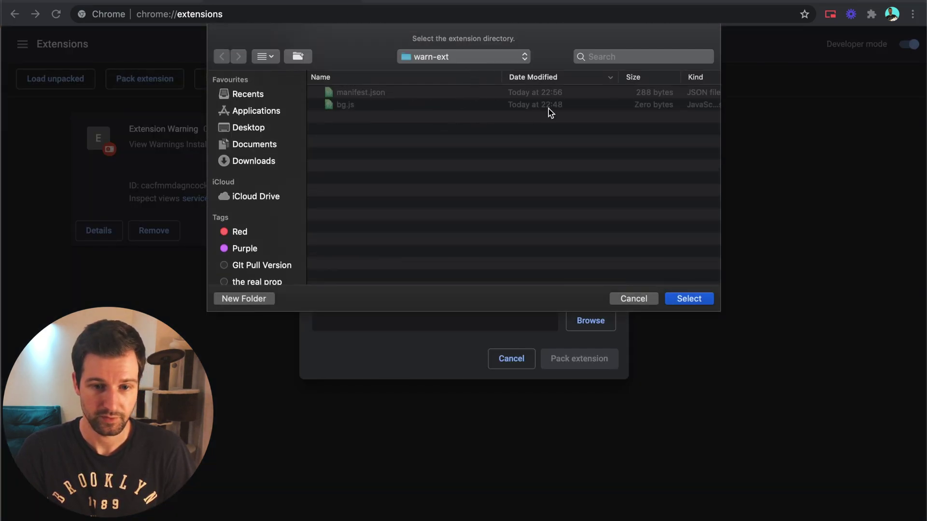
{"action": "left_click", "coordinate": [684, 297]}
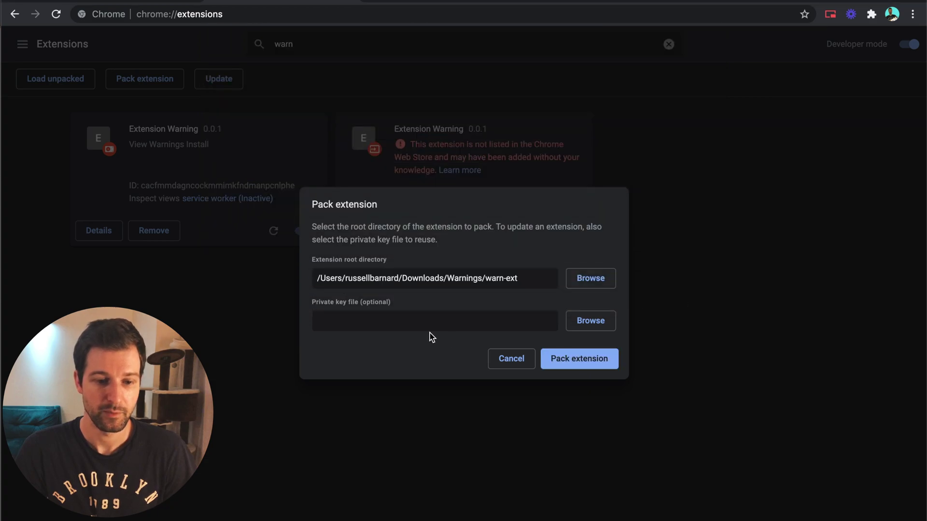
Step: Reuse Warnings/warn-ext.pem as the private key and pack, proceeding past the overwrite warning
{"action": "left_click", "coordinate": [584, 330]}
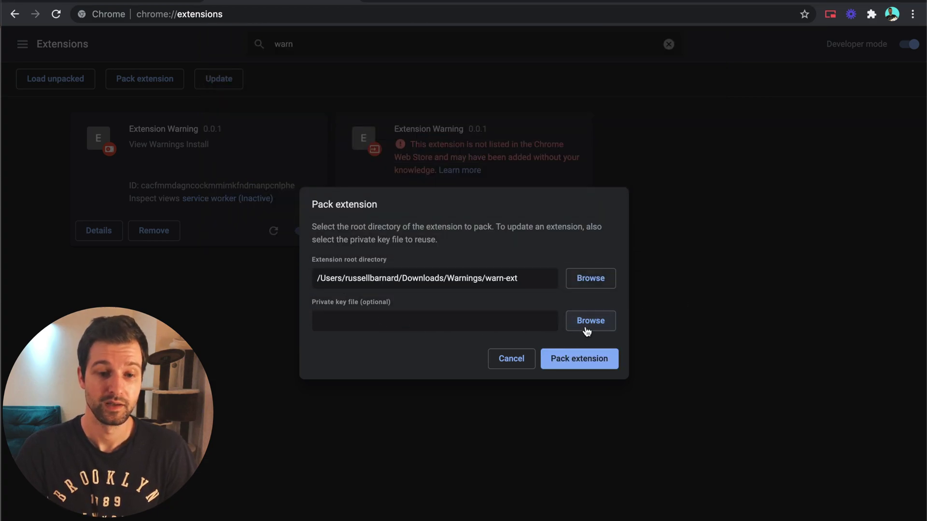
{"action": "left_click", "coordinate": [415, 58]}
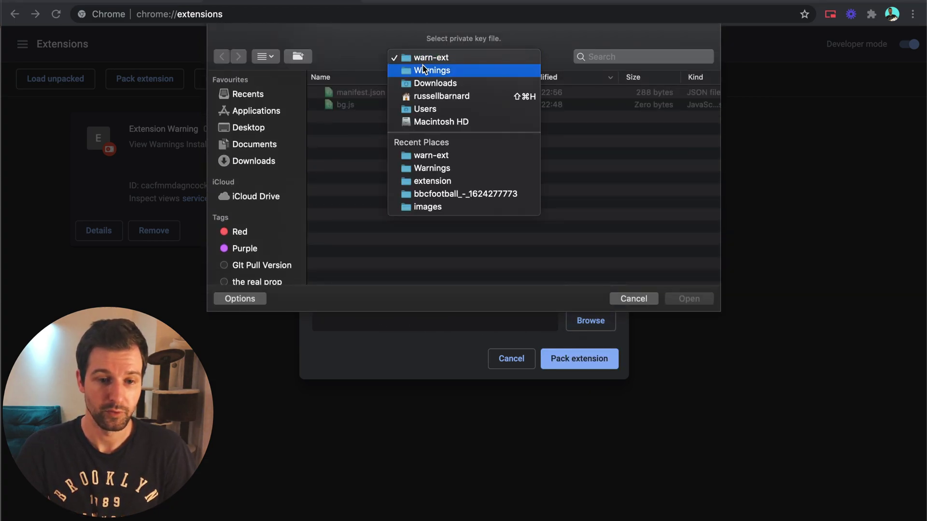
{"action": "left_click", "coordinate": [416, 68]}
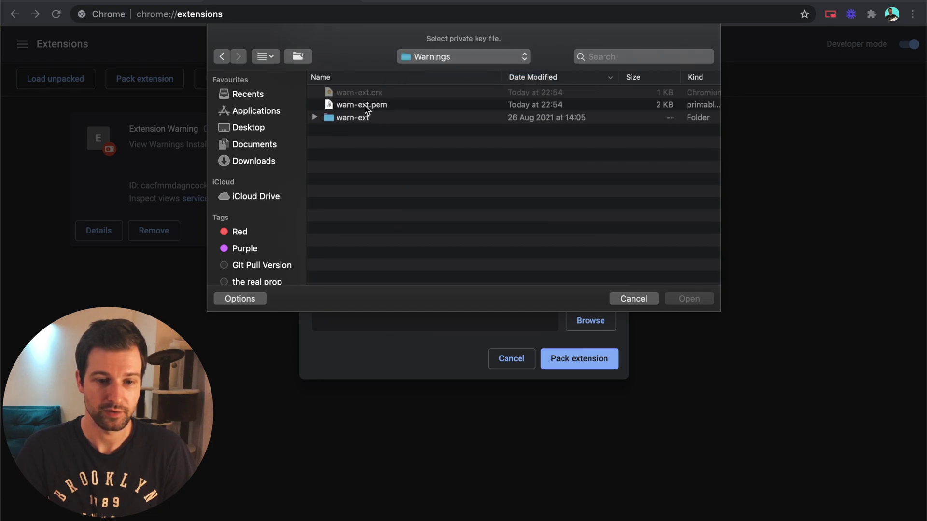
{"action": "left_click", "coordinate": [365, 106]}
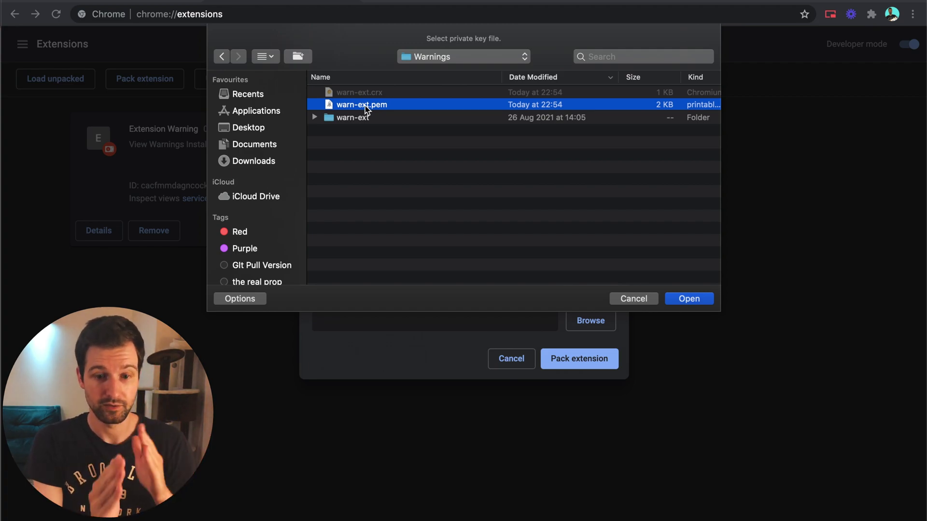
{"action": "key", "text": "Return"}
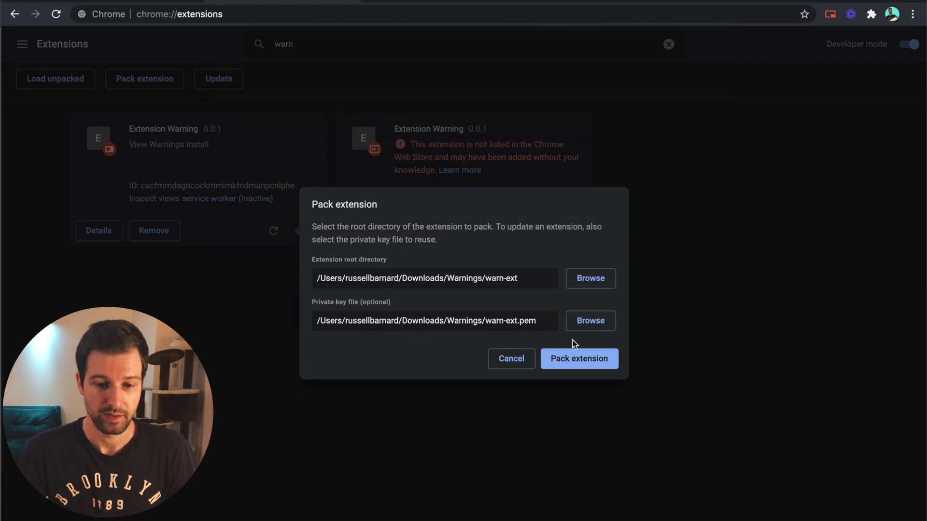
{"action": "left_click", "coordinate": [573, 358]}
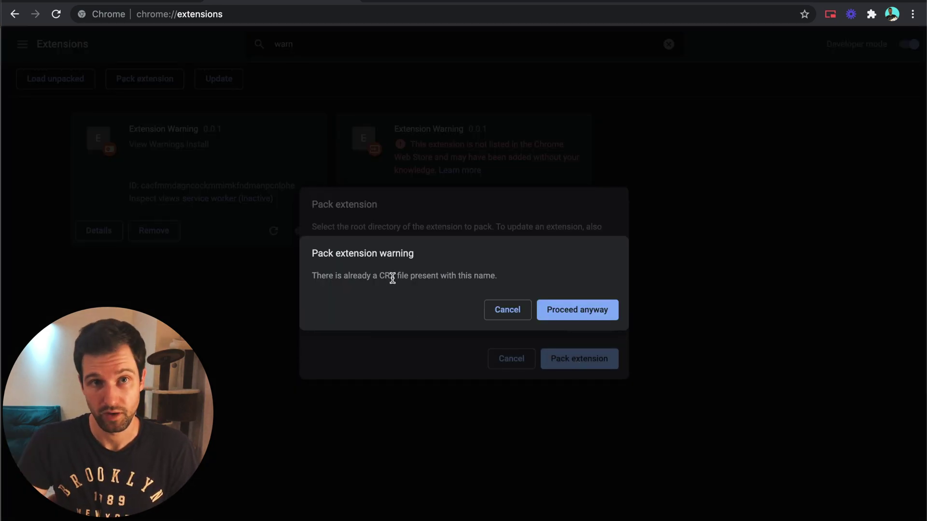
{"action": "left_click", "coordinate": [575, 312]}
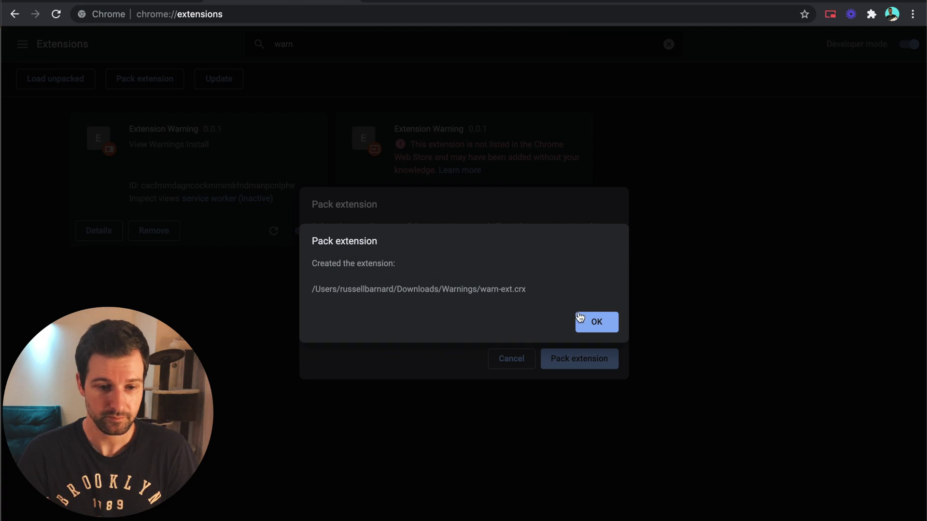
{"action": "left_click", "coordinate": [593, 322]}
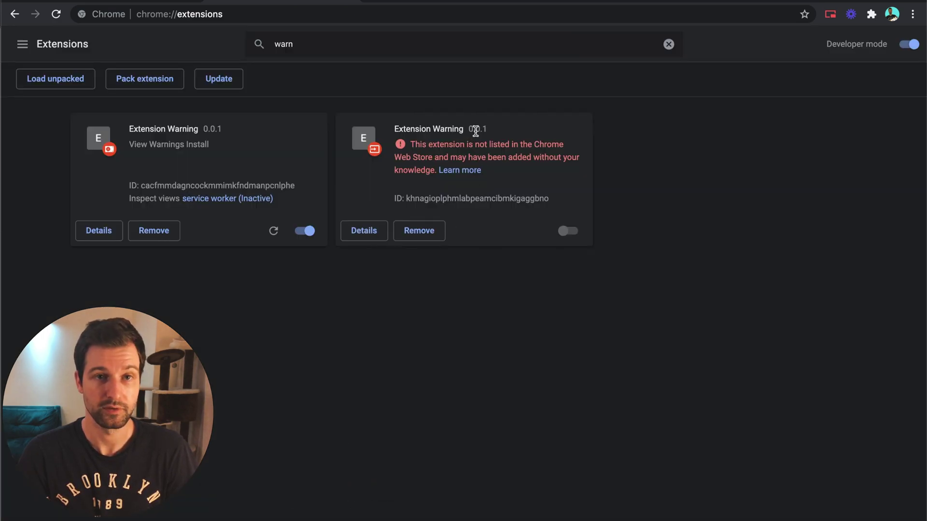
Step: Drop the repacked warn-ext.crx onto chrome://extensions and answer the all-websites Re-enable permission prompt
{"action": "left_click", "coordinate": [290, 506]}
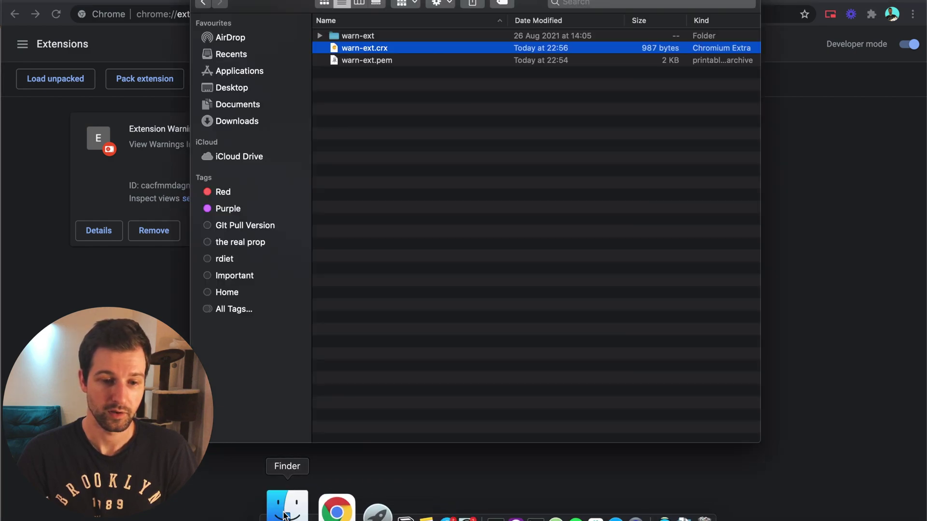
{"action": "left_click_drag", "start_coordinate": [365, 52], "coordinate": [481, 114]}
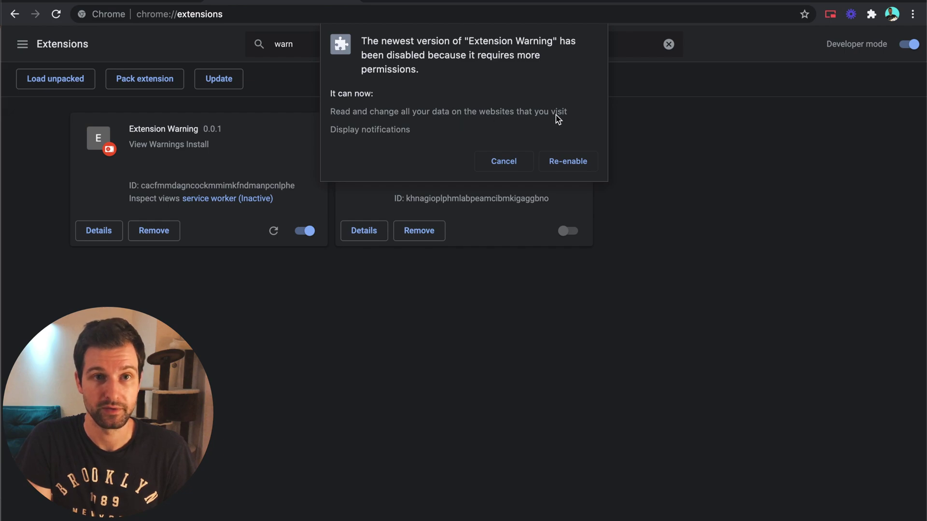
{"action": "left_click", "coordinate": [555, 160]}
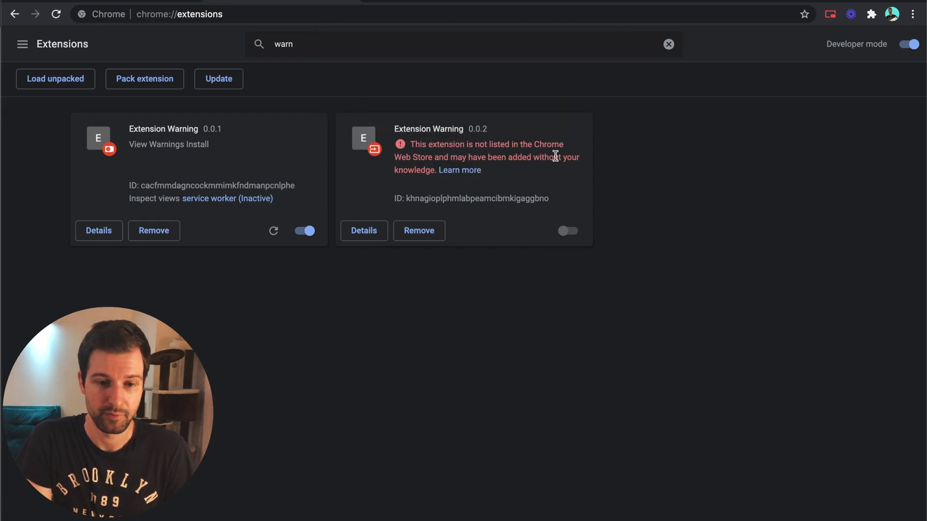
{"action": "left_click", "coordinate": [495, 129]}
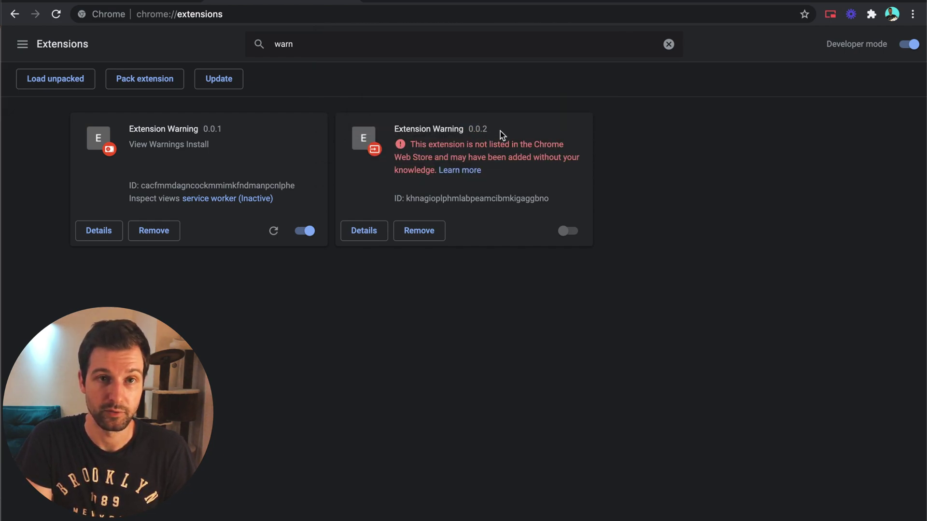
Step: Undo manifest.json back to the google.com and netflix.com host permissions and change version to 0.0.3
{"action": "mouse_move", "coordinate": [493, 507]}
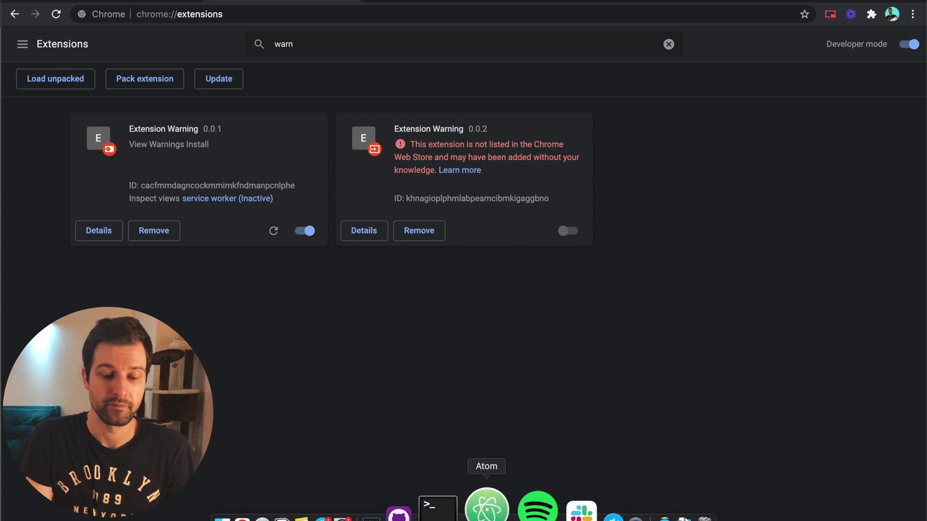
{"action": "left_click", "coordinate": [493, 506]}
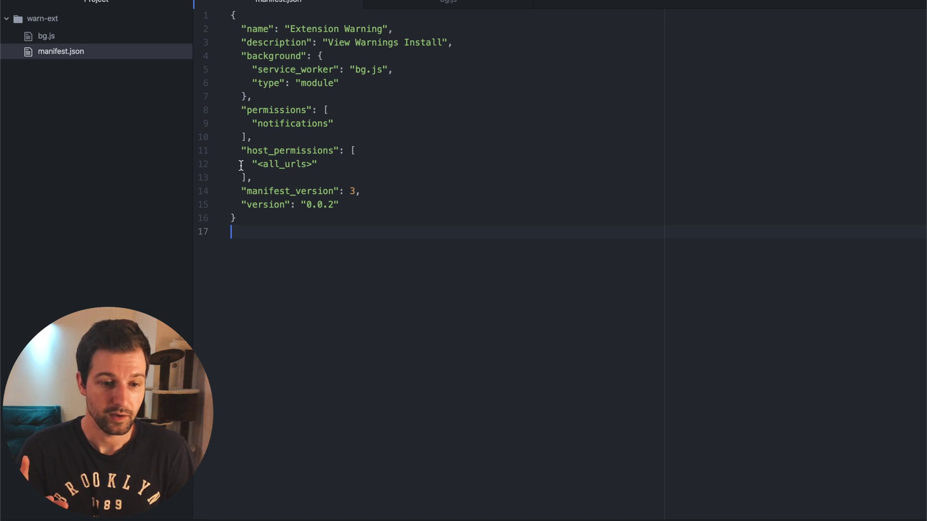
{"action": "key", "text": "super+z"}
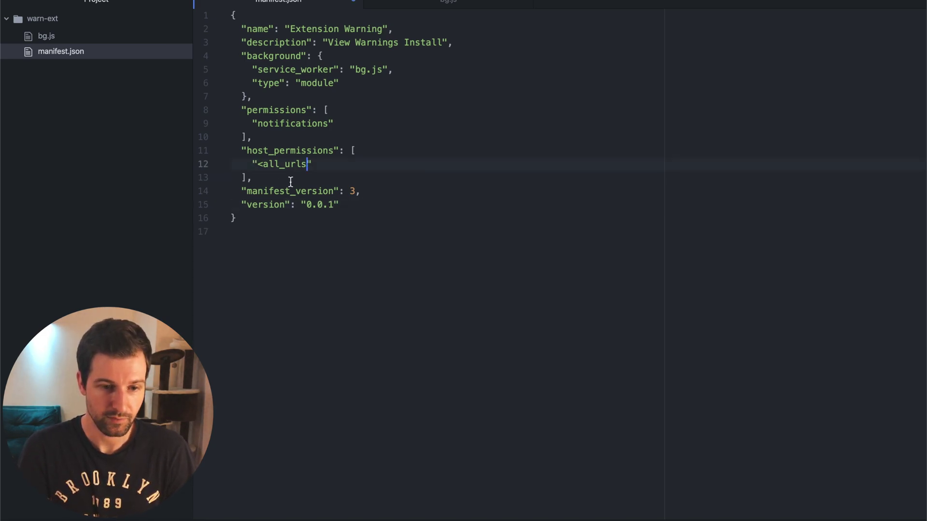
{"action": "key", "text": "super+z"}
{"action": "key", "text": "super+z"}
{"action": "key", "text": "super+z"}
{"action": "key", "text": "Down"}
{"action": "key", "text": "Down"}
{"action": "key", "text": "Down"}
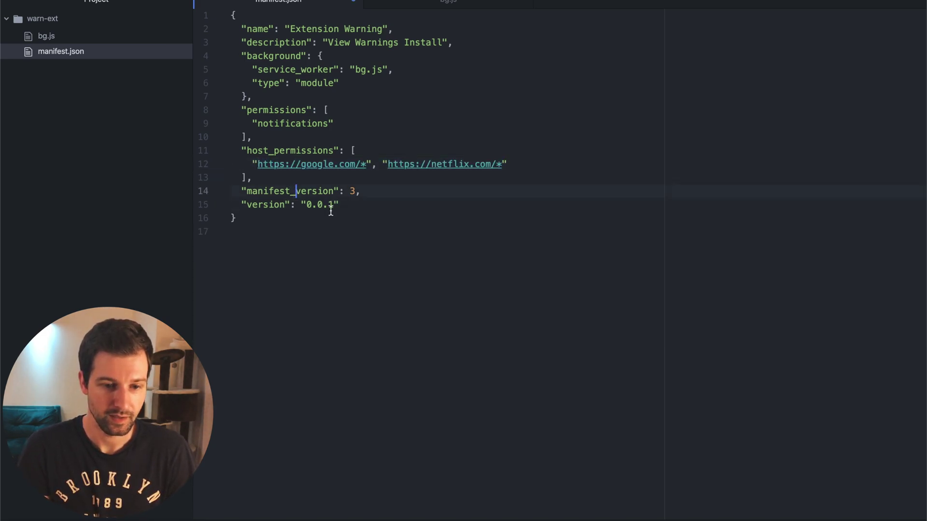
{"action": "key", "text": "Left"}
{"action": "key", "text": "BackSpace"}
{"action": "type", "text": "3"}
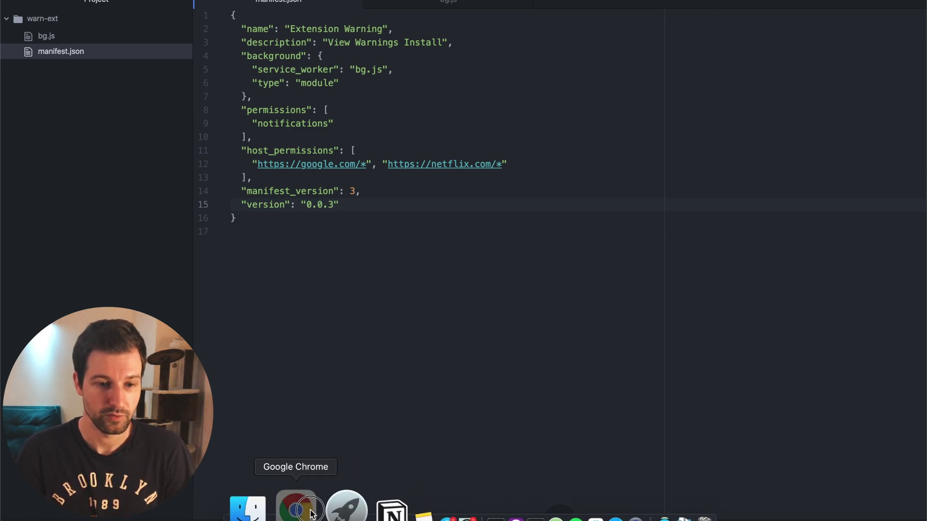
Step: Repack the extension with warn-ext as root folder and the Warnings folder's warn-ext.pem as private key
{"action": "left_click", "coordinate": [297, 507]}
{"action": "left_click", "coordinate": [126, 82]}
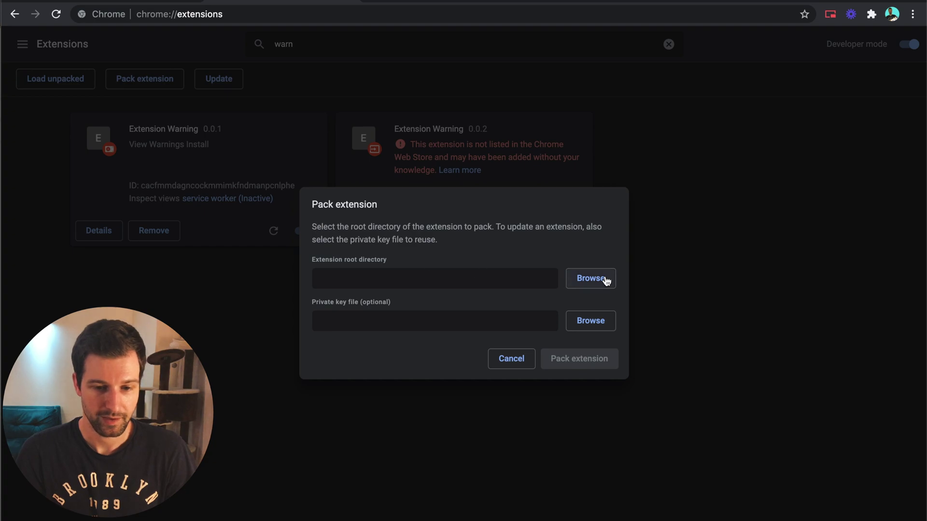
{"action": "double_click", "coordinate": [381, 114]}
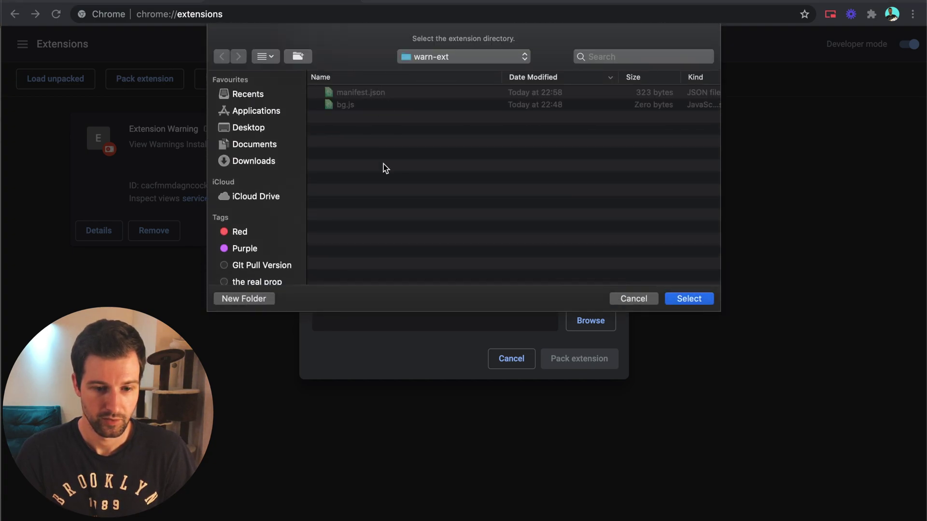
{"action": "key", "text": "Return"}
{"action": "left_click", "coordinate": [598, 320]}
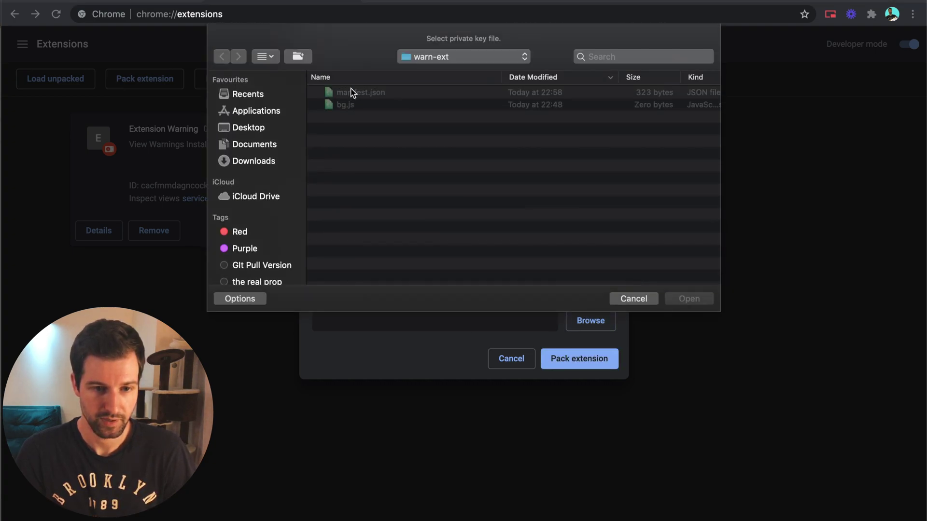
{"action": "left_click", "coordinate": [414, 58]}
{"action": "left_click", "coordinate": [425, 71]}
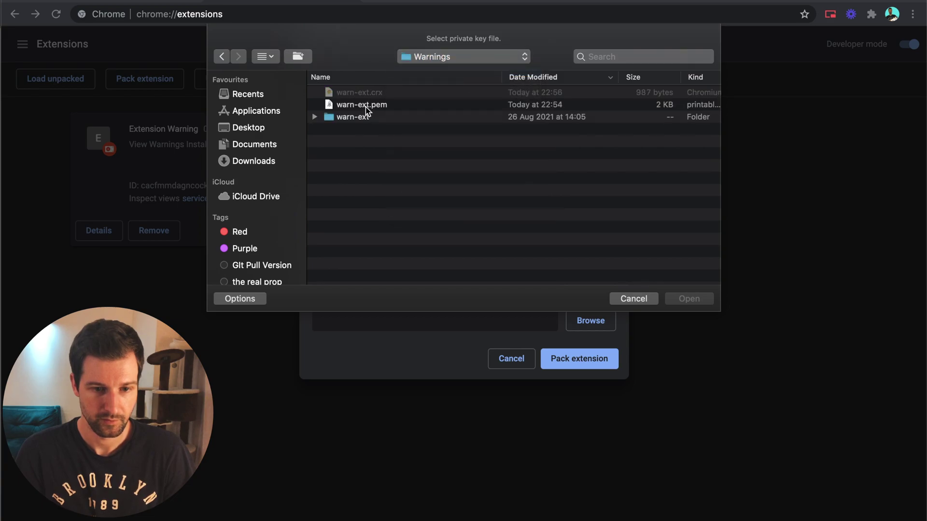
{"action": "left_click", "coordinate": [366, 107]}
{"action": "double_click", "coordinate": [366, 110]}
Step: Pack the extension, proceeding past the warning, to produce the new warn-ext.crx
{"action": "left_click", "coordinate": [568, 358]}
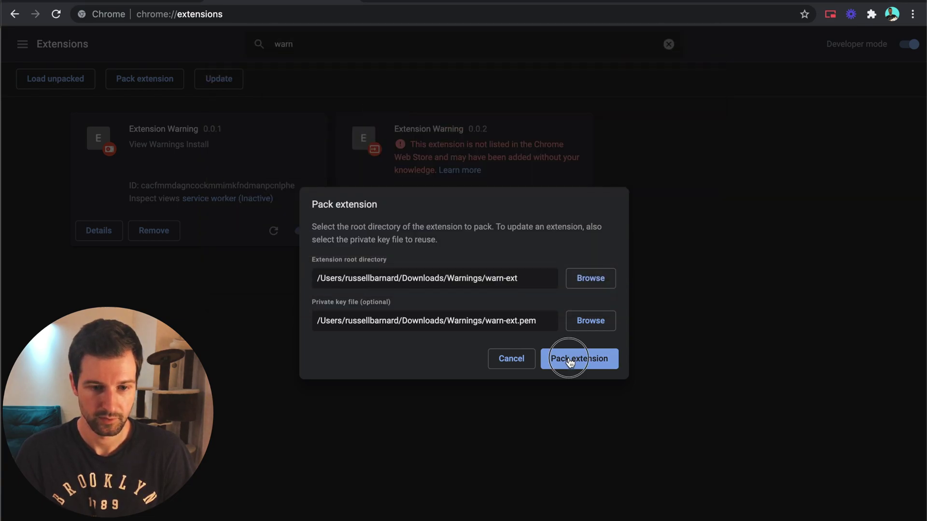
{"action": "left_click", "coordinate": [578, 311]}
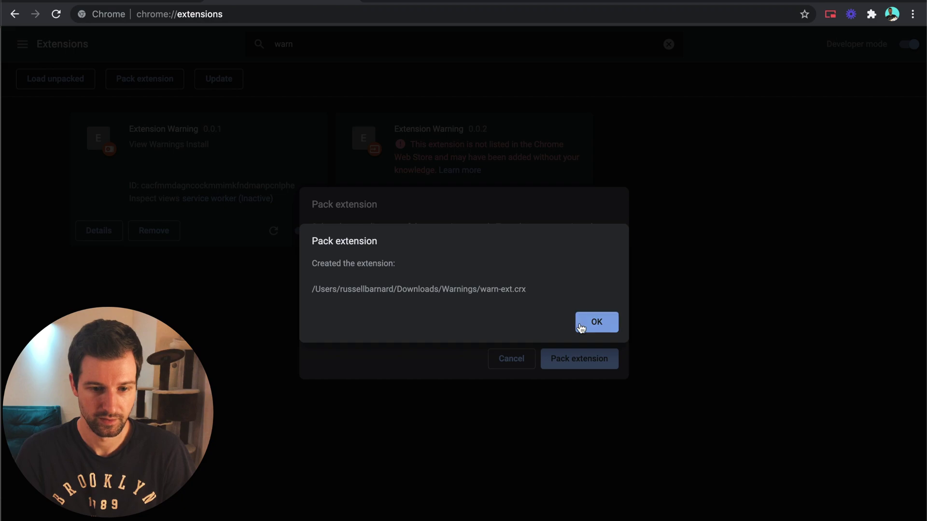
{"action": "left_click", "coordinate": [584, 327]}
Step: Drag warn-ext.crx from Finder onto Chrome to update Extension Warning to 0.0.3, then return to the editor
{"action": "mouse_move", "coordinate": [372, 518]}
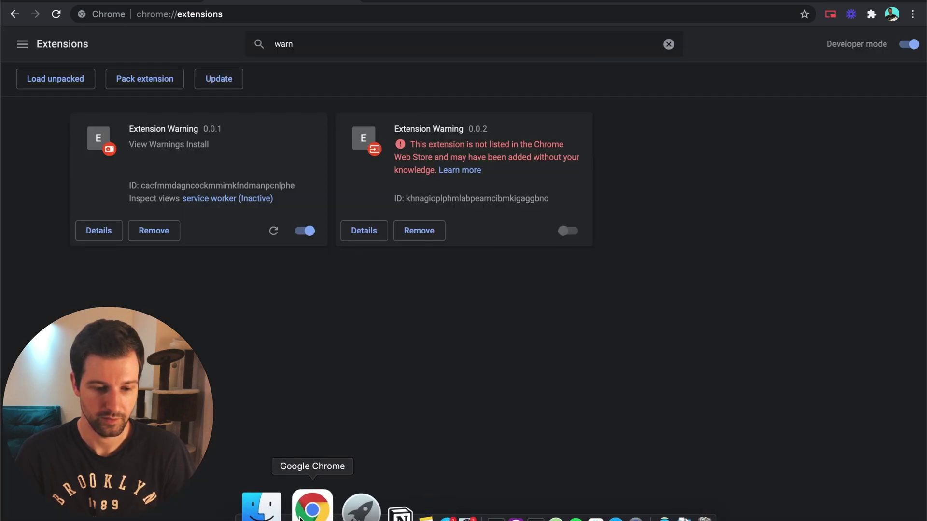
{"action": "left_click", "coordinate": [291, 517]}
{"action": "left_click_drag", "start_coordinate": [384, 49], "coordinate": [809, 219]}
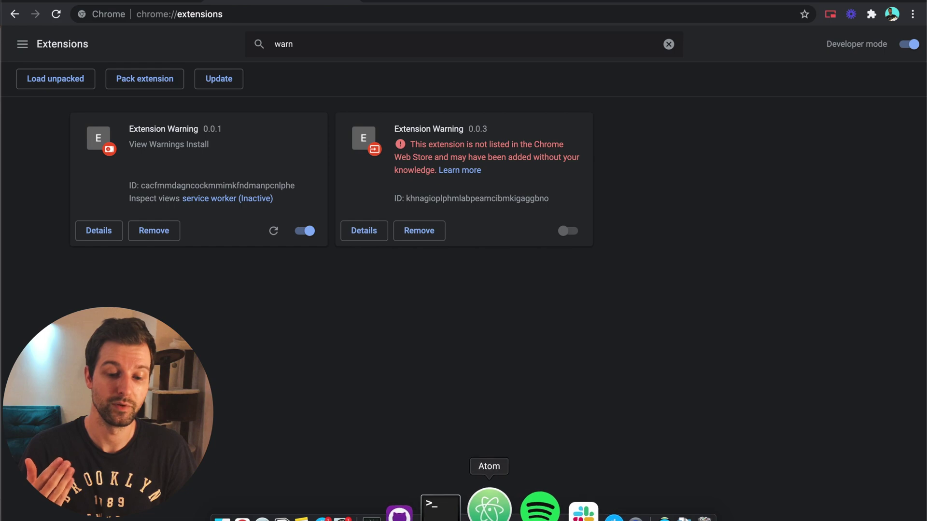
{"action": "left_click", "coordinate": [488, 504]}
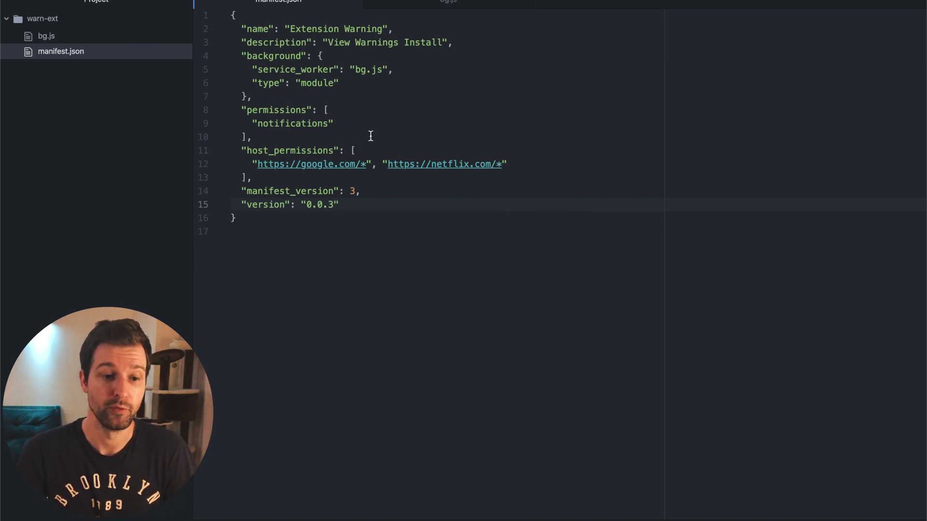
Step: Select the 'notifications' permission on line 9 of manifest.json, then switch back to Chrome
{"action": "left_click", "coordinate": [274, 122]}
{"action": "double_click", "coordinate": [273, 122]}
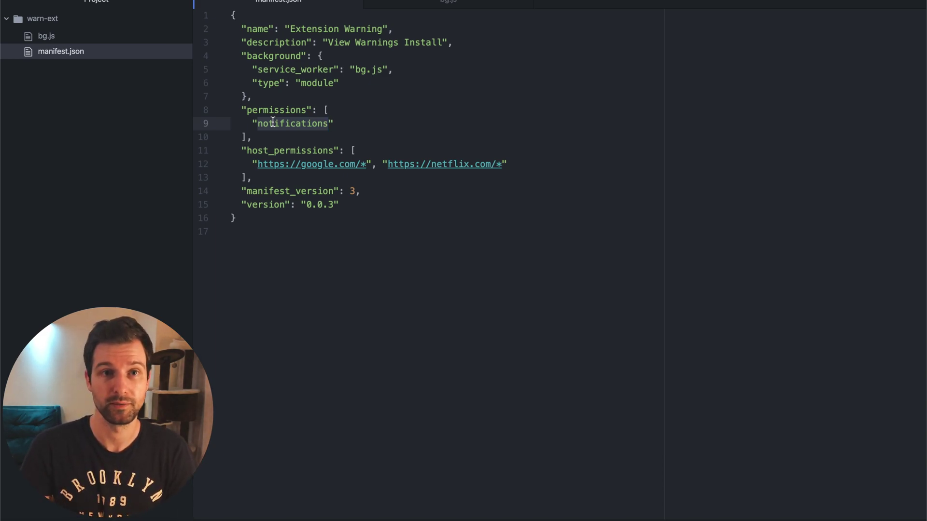
{"action": "mouse_move", "coordinate": [290, 519]}
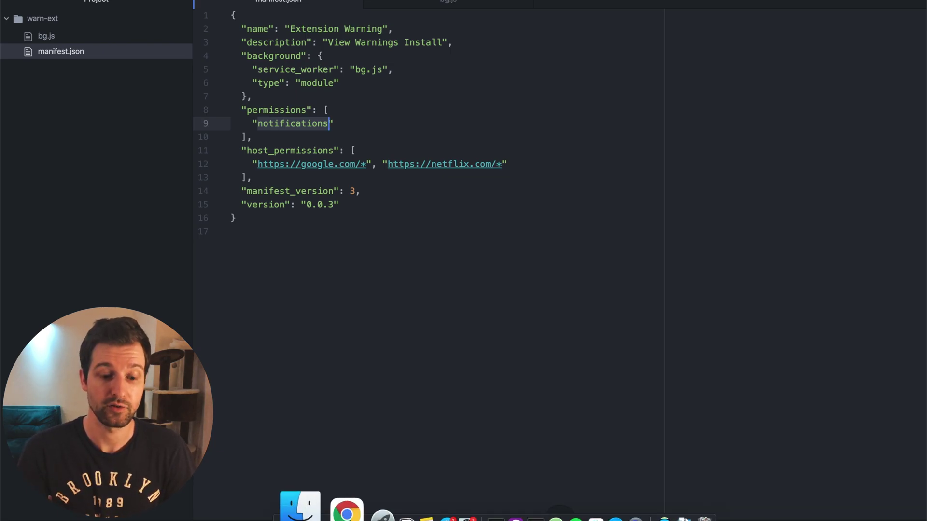
{"action": "left_click", "coordinate": [326, 507]}
Step: Scroll the developer.chrome.com permission warnings page down to the 'Permissions with warnings' table
{"action": "left_click", "coordinate": [116, 3]}
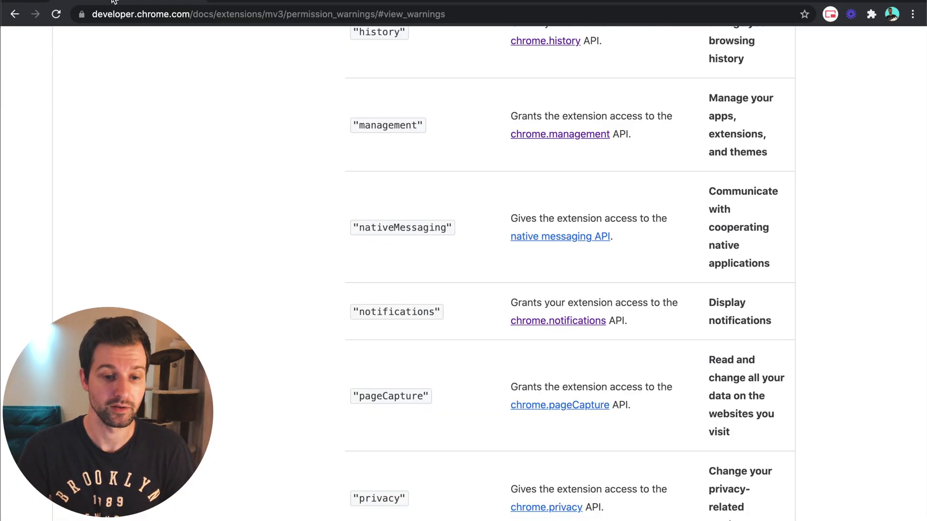
{"action": "scroll", "coordinate": [226, 182], "scroll_direction": "down", "scroll_amount": 20}
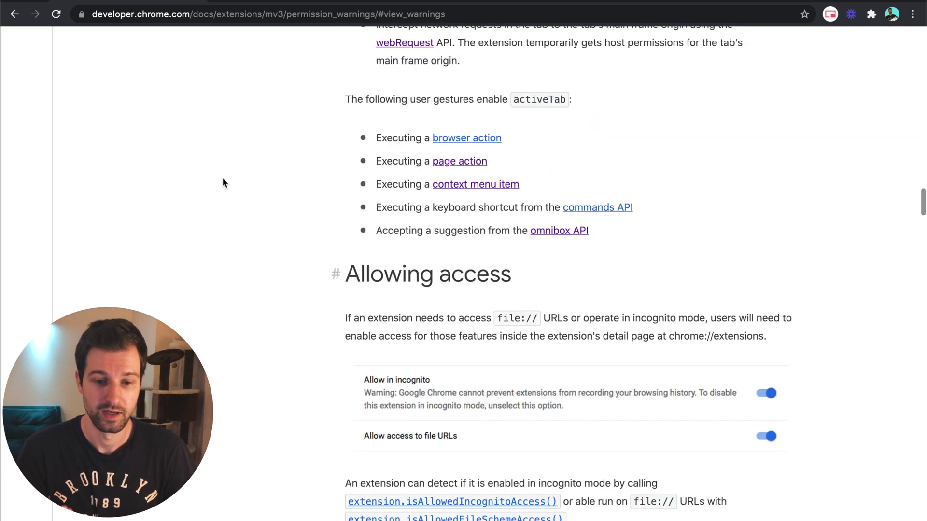
{"action": "scroll", "coordinate": [222, 177], "scroll_direction": "down", "scroll_amount": 15}
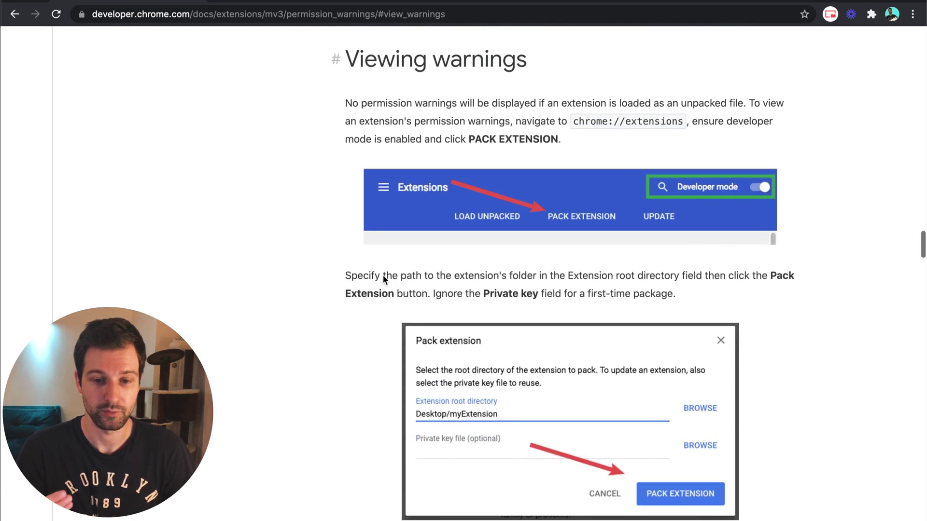
{"action": "scroll", "coordinate": [423, 381], "scroll_direction": "down", "scroll_amount": 12}
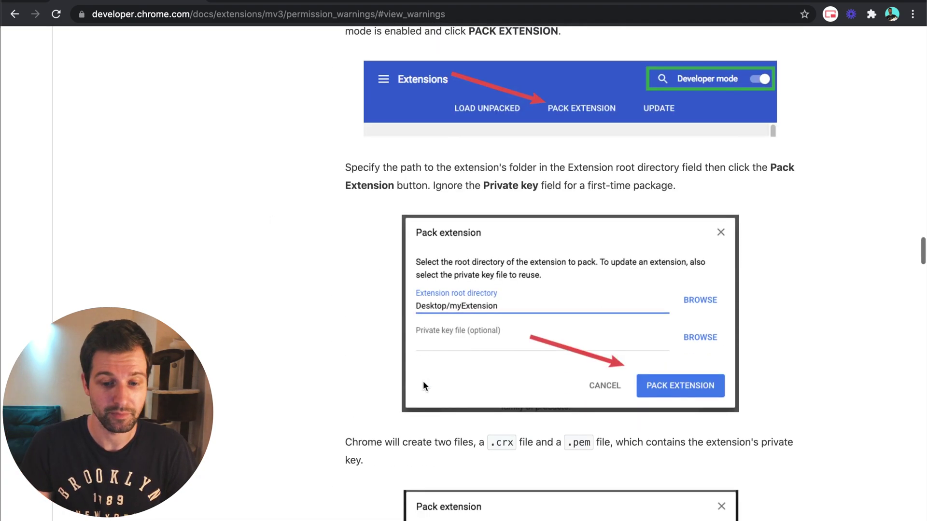
{"action": "scroll", "coordinate": [423, 385], "scroll_direction": "down", "scroll_amount": 15}
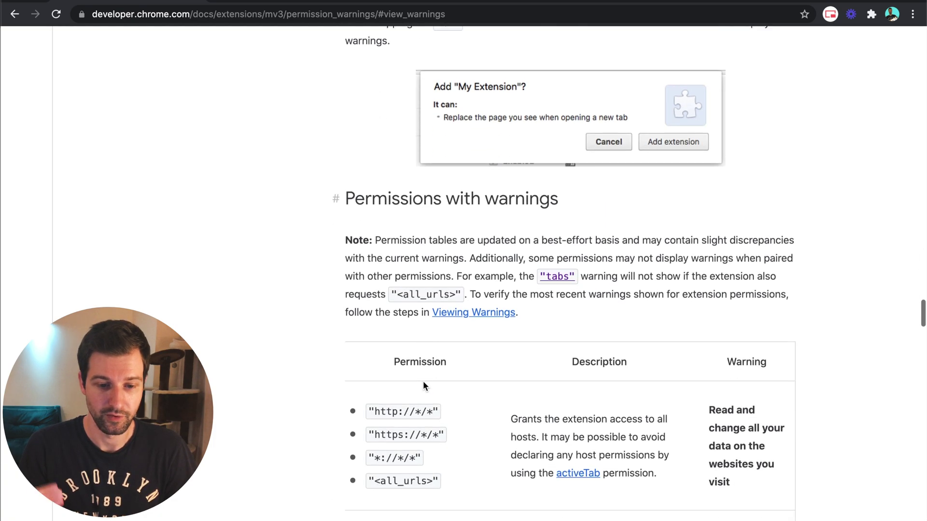
{"action": "scroll", "coordinate": [424, 385], "scroll_direction": "down", "scroll_amount": 4}
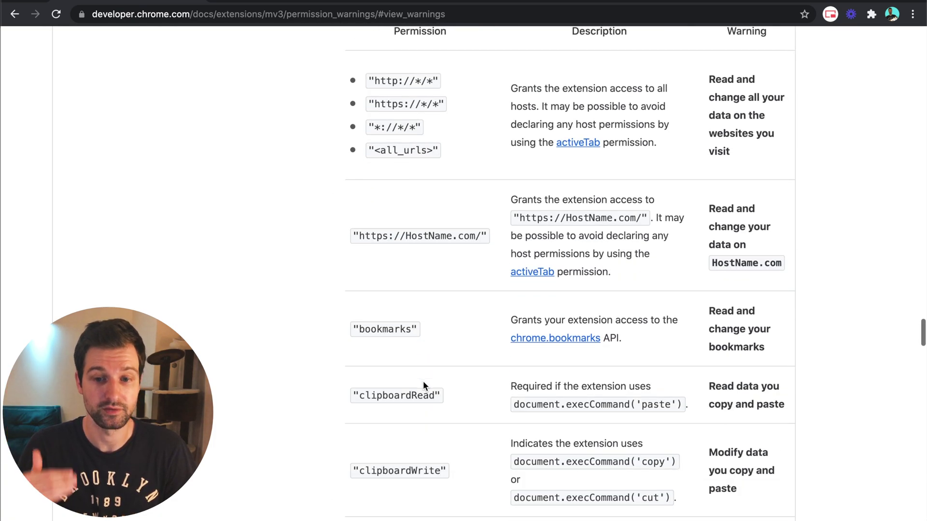